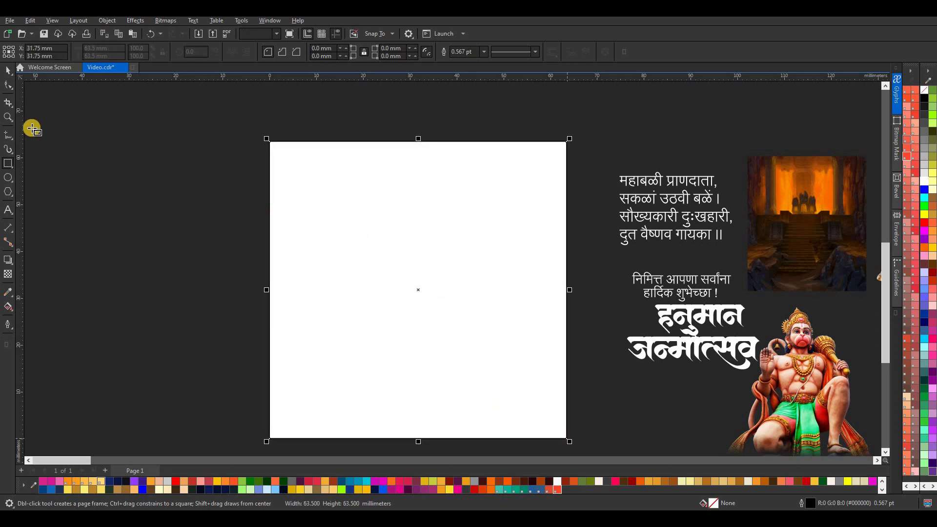
Step: Remove the square's outline and fill it with dark grey #383838
scroll(303, 176, down, 2)
key(space)
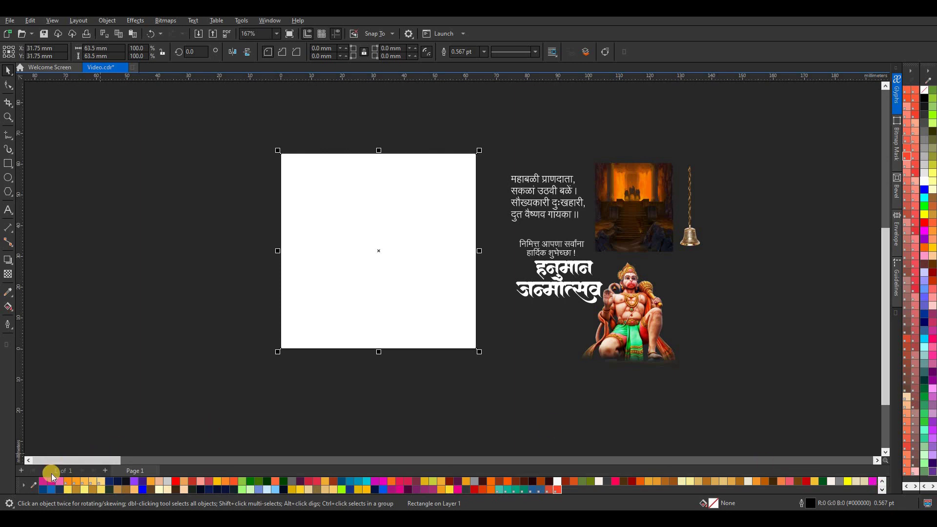
click(881, 483)
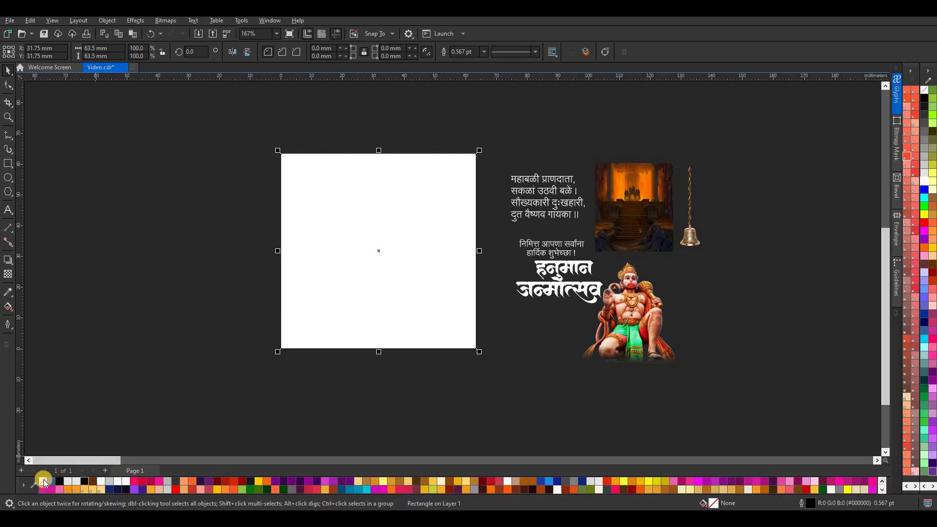
click(883, 490)
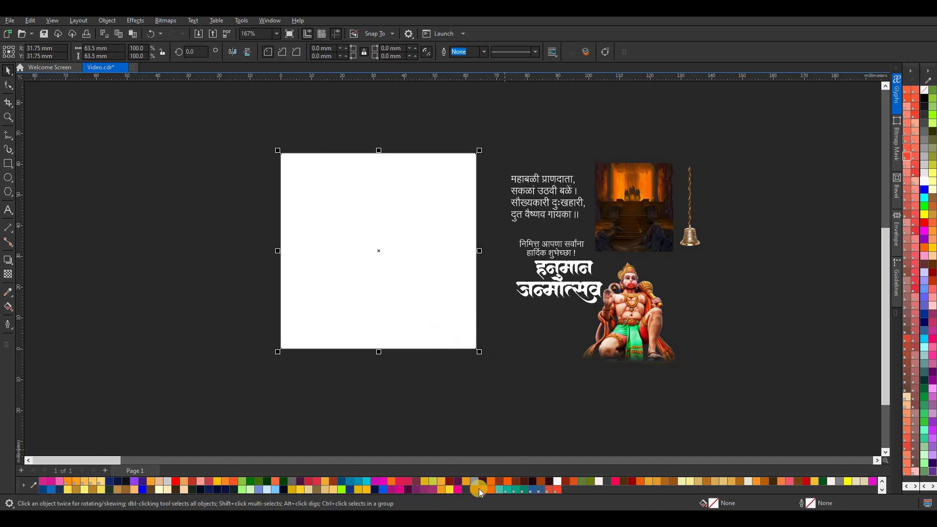
click(467, 489)
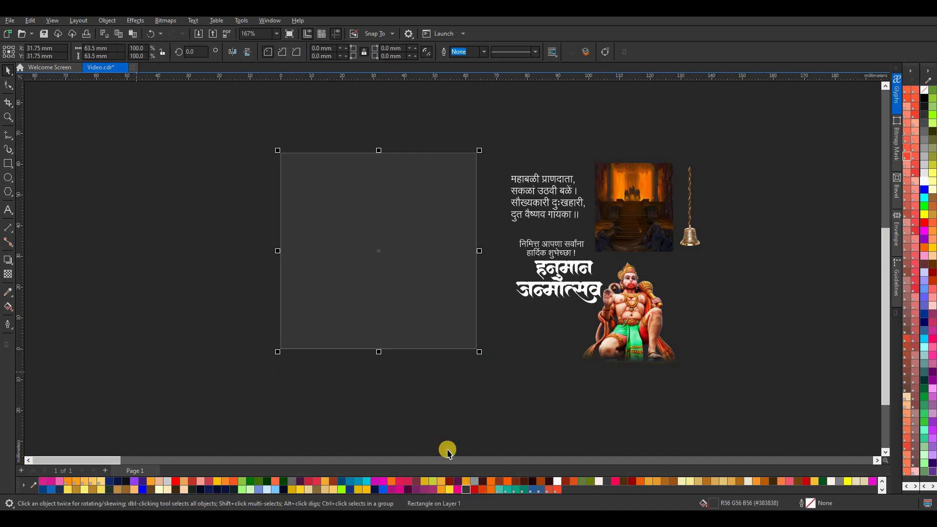
Step: Apply an elliptical fountain fill to the square with an orange-red centre fading to dark grey
click(8, 308)
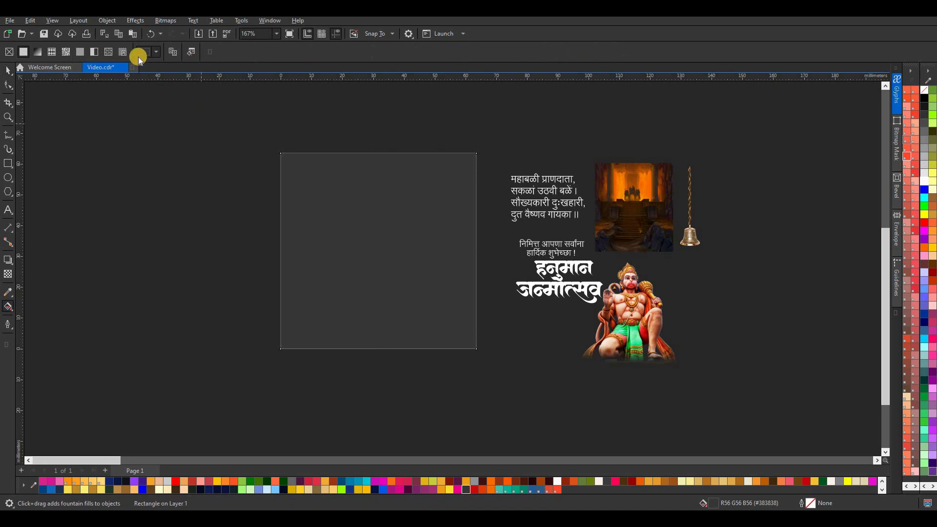
click(40, 52)
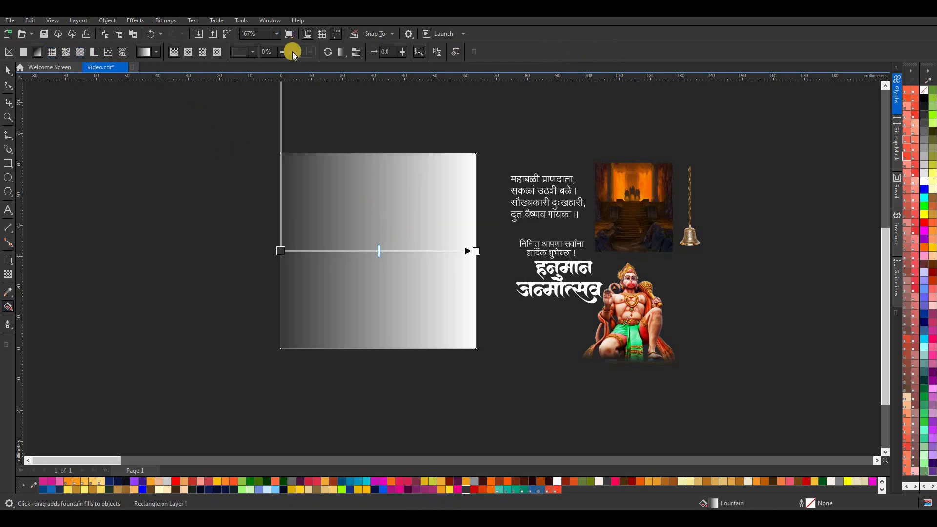
click(189, 54)
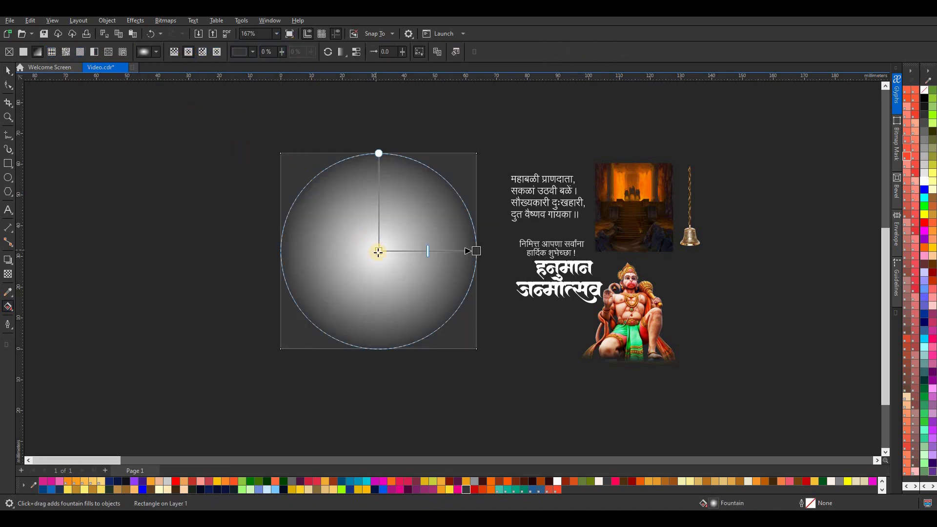
click(378, 251)
click(556, 490)
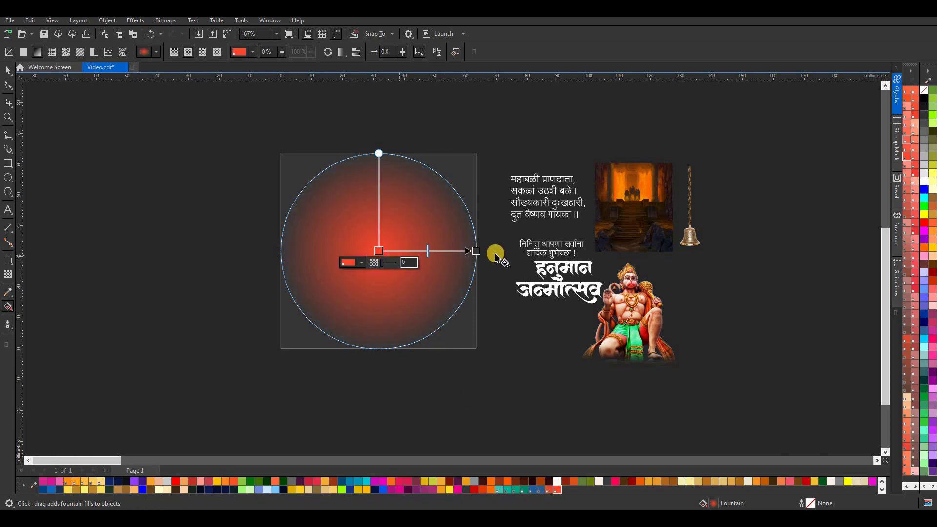
Step: Reshape the square's gradient so its red centre sits in the upper part and the grey end meets the bottom edge
drag(476, 250, 379, 347)
drag(378, 251, 380, 187)
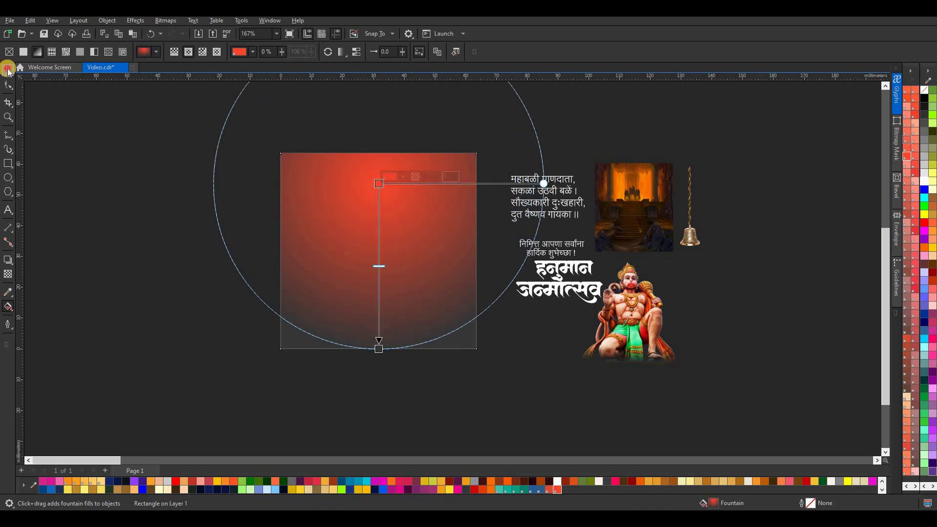
click(8, 69)
scroll(406, 221, down, 1)
scroll(407, 226, up, 2)
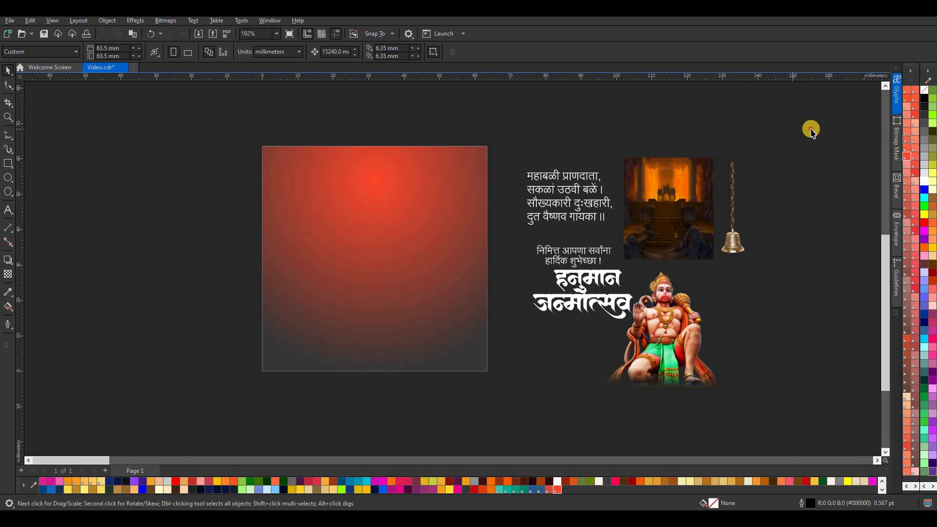
Step: Centre the temple picture on the page and enlarge it to about 64.8 × 73.6 mm so it covers the square
drag(809, 125, 495, 419)
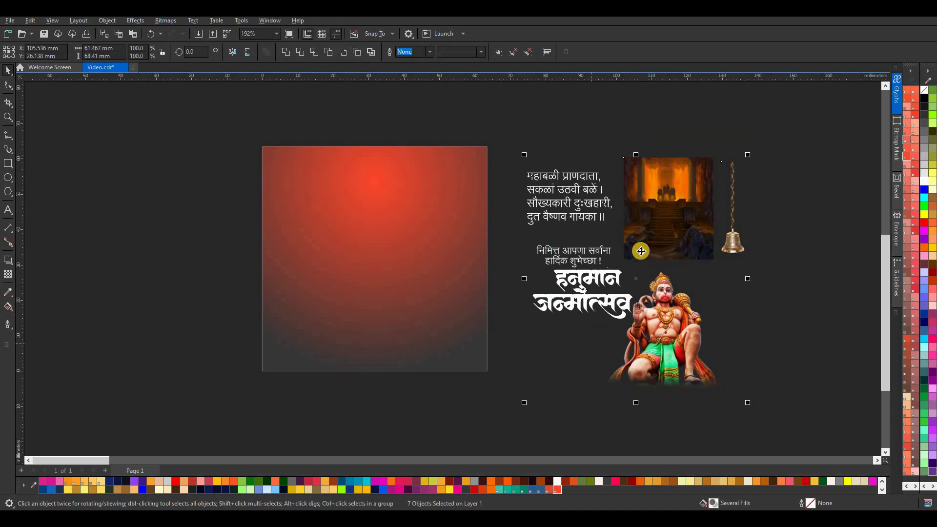
click(669, 184)
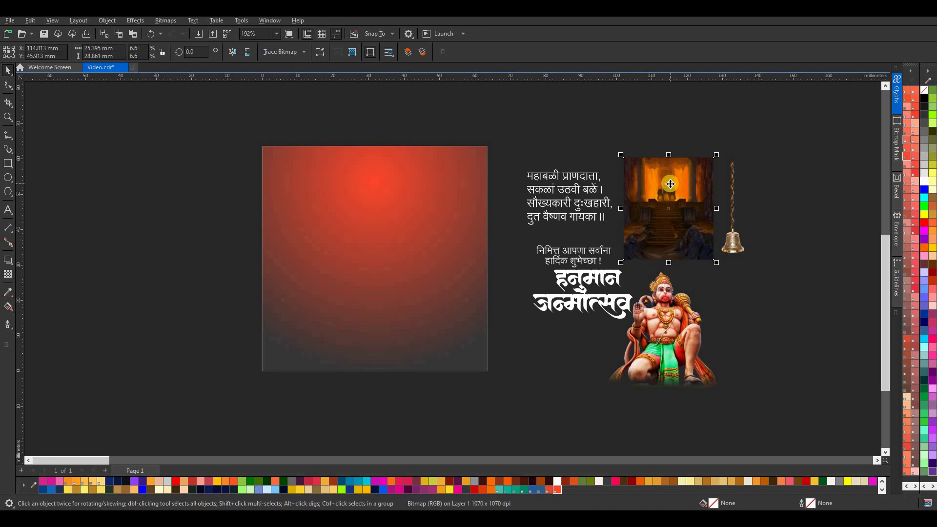
key(p)
drag(421, 312, 517, 391)
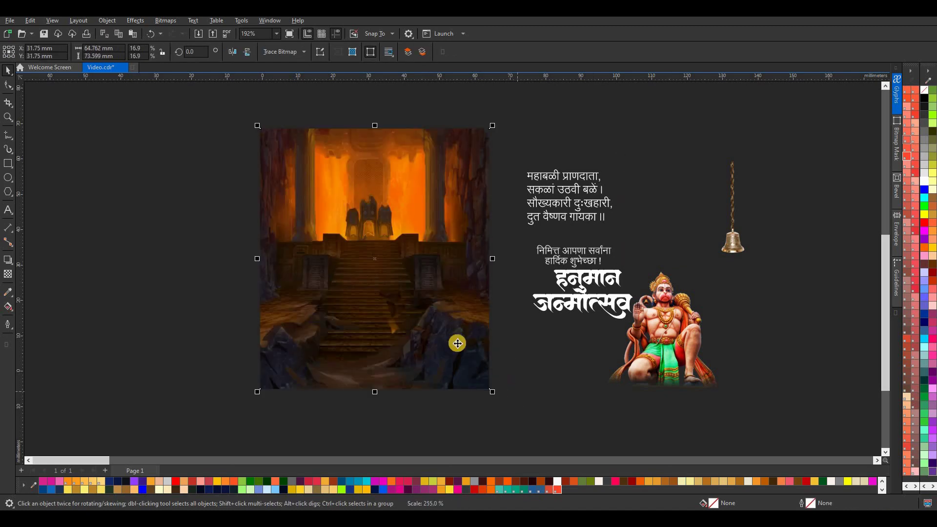
Step: Give the temple picture a uniform transparency of 79
click(8, 274)
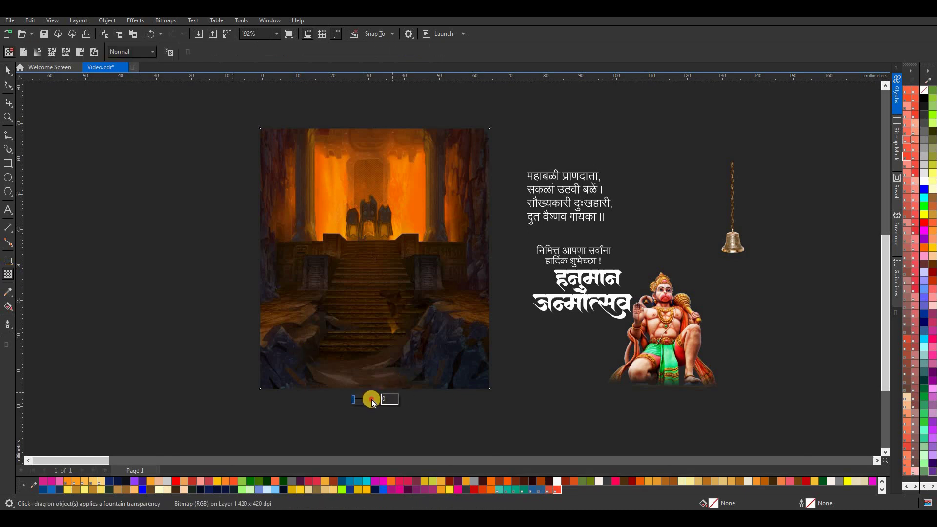
drag(371, 399, 373, 399)
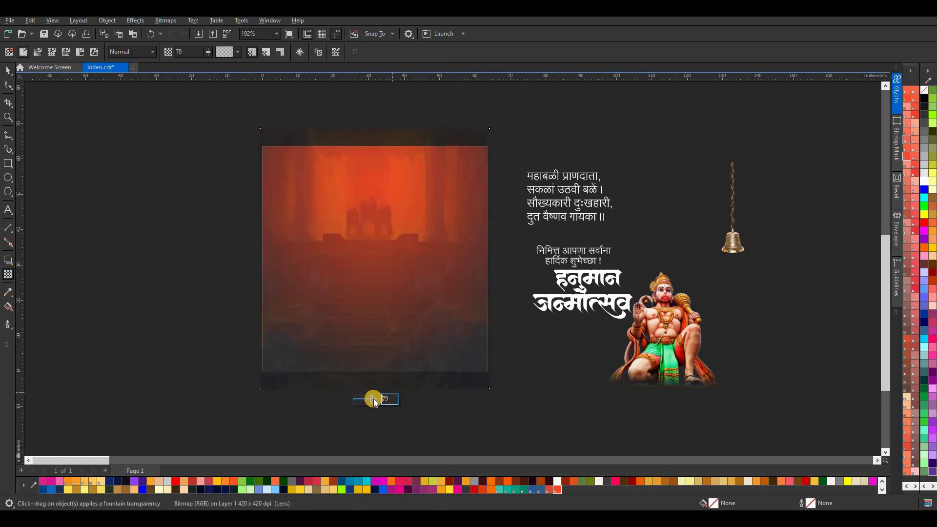
click(9, 72)
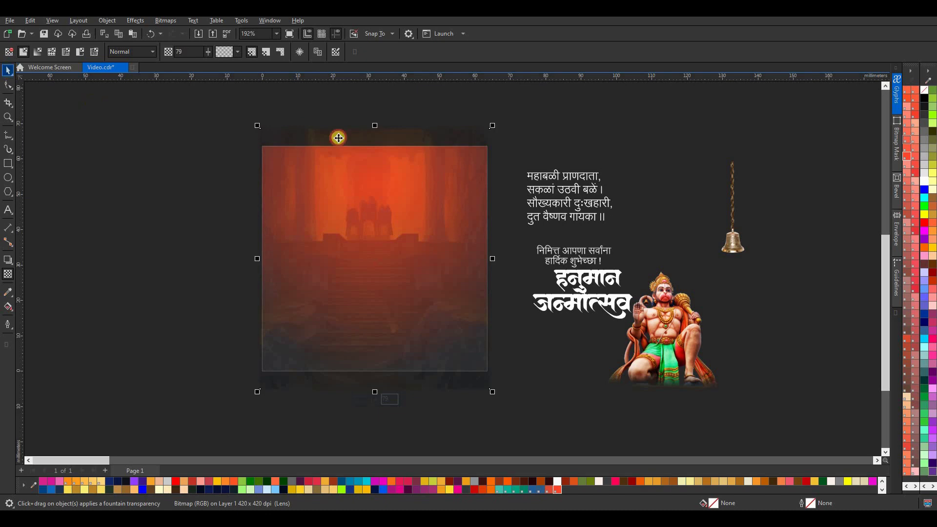
Step: Send the temple picture to the back of the page
right_click(359, 135)
click(458, 130)
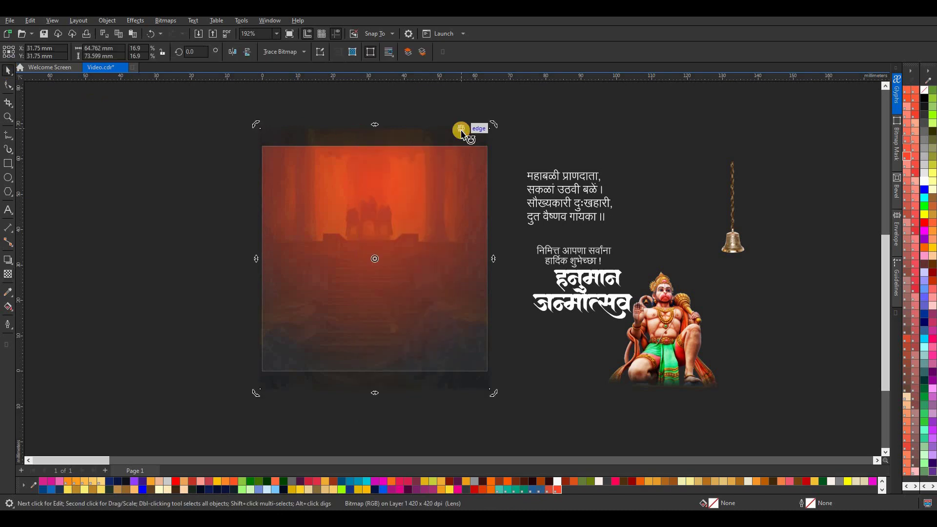
right_click(461, 130)
mouse_move(491, 230)
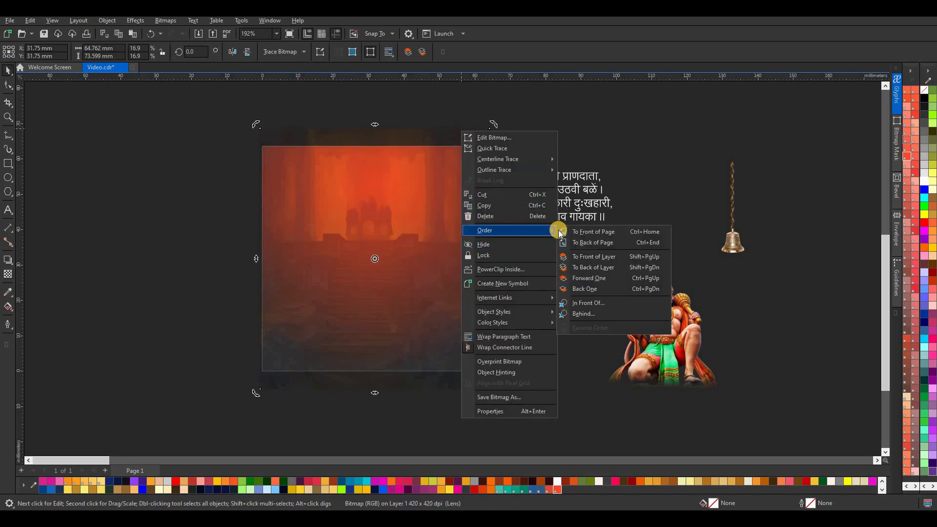
click(580, 240)
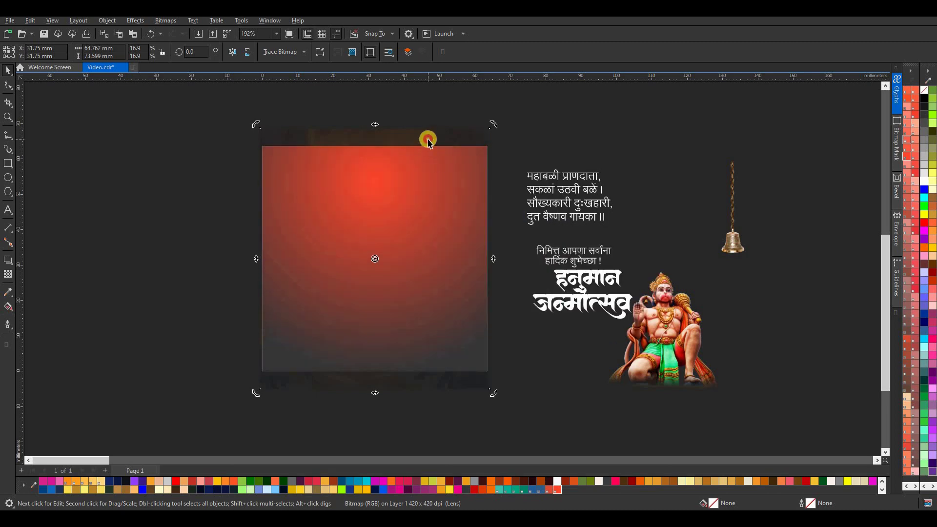
Step: PowerClip the temple picture inside the gradient square
right_click(428, 140)
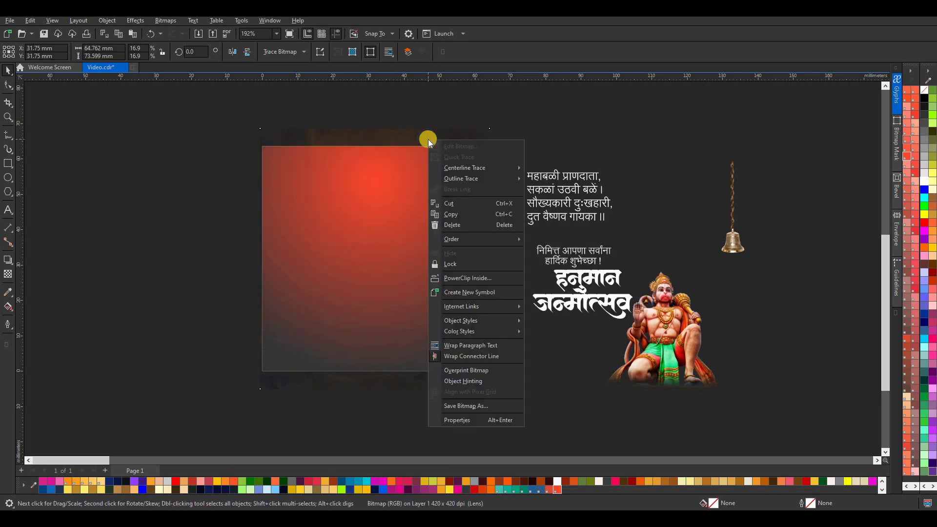
click(461, 279)
click(416, 242)
click(508, 186)
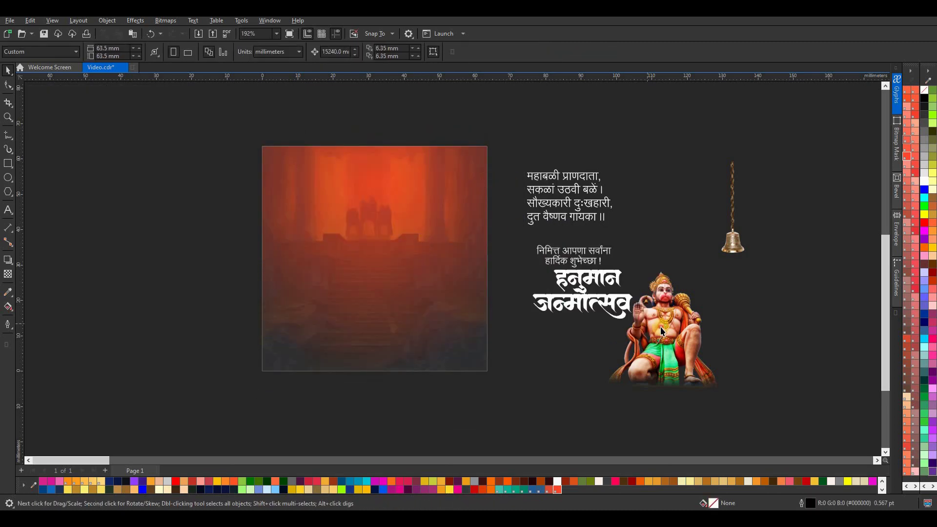
Step: Edit the square's PowerClip contents and raise the temple picture's transparency to 85
click(662, 331)
click(429, 305)
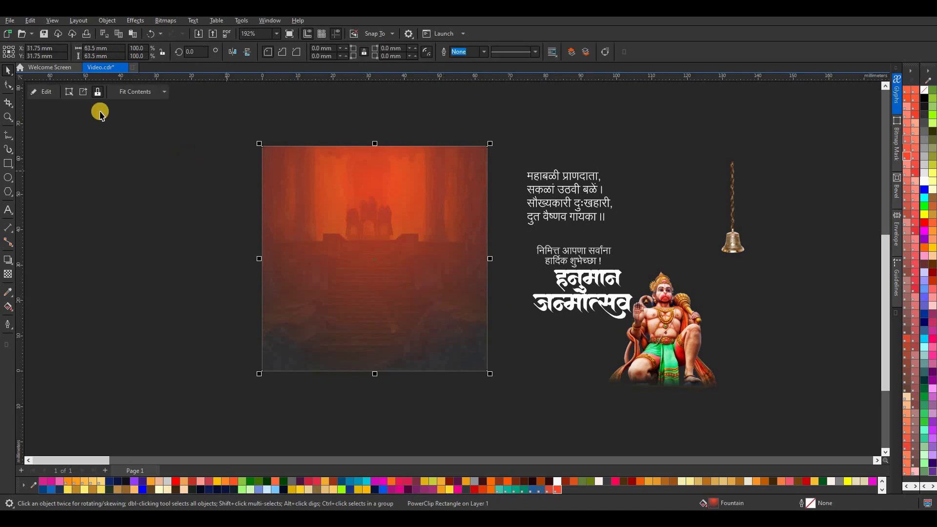
click(51, 91)
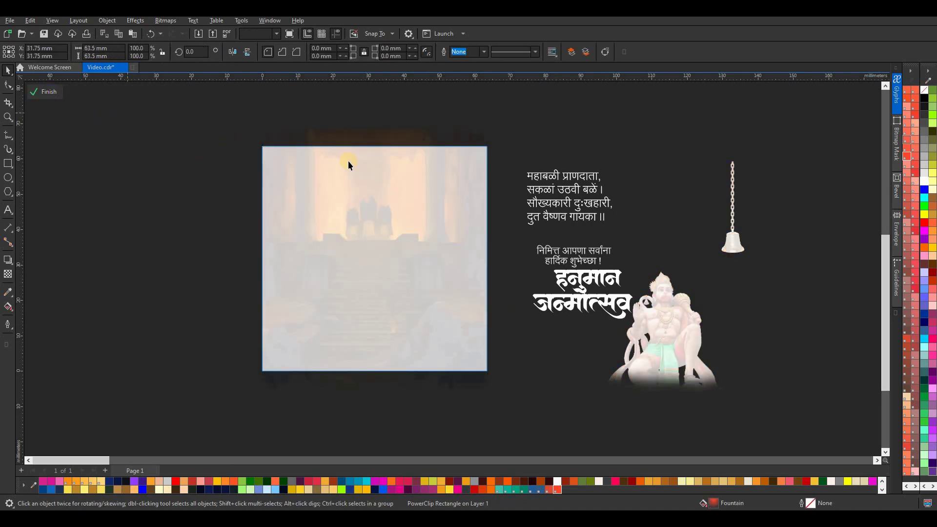
click(413, 415)
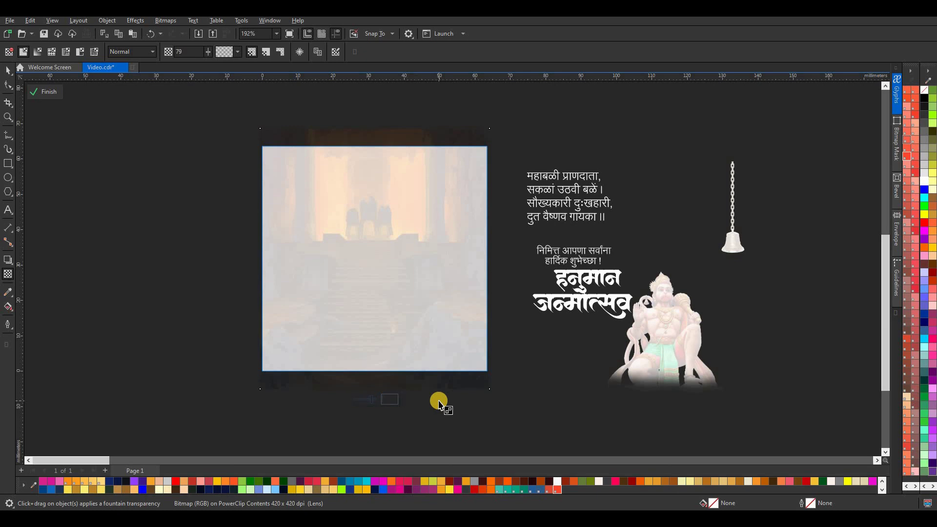
drag(438, 401, 348, 214)
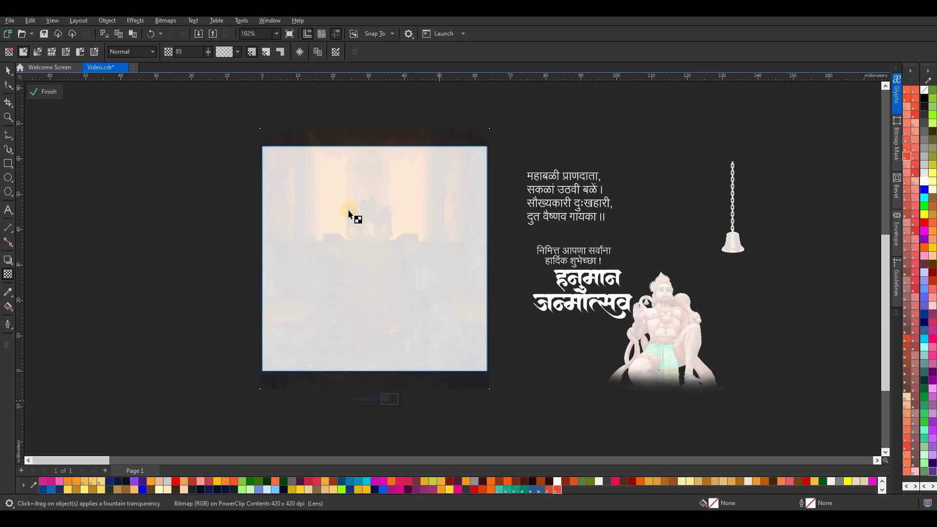
click(42, 98)
Step: Centre the Hanuman figure on the page, move it into the upper half and enlarge it slightly
click(664, 346)
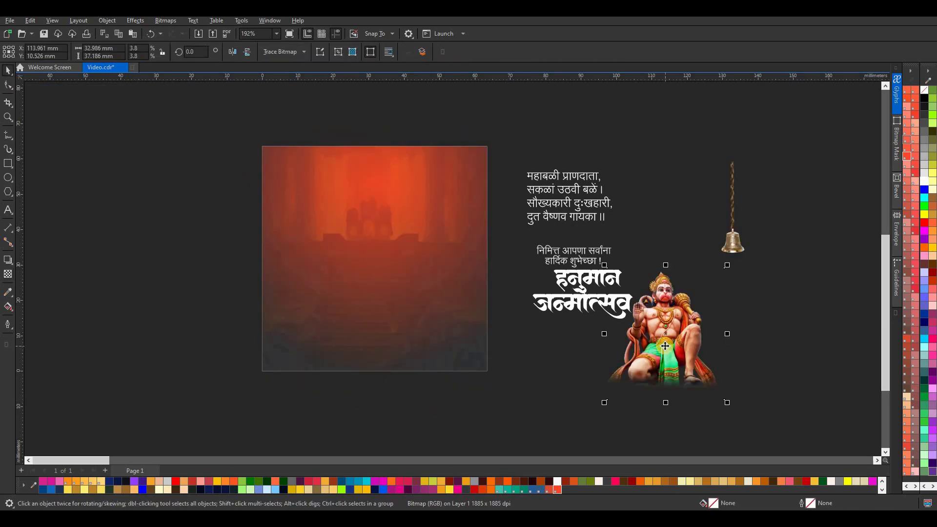
key(p)
drag(381, 277, 380, 260)
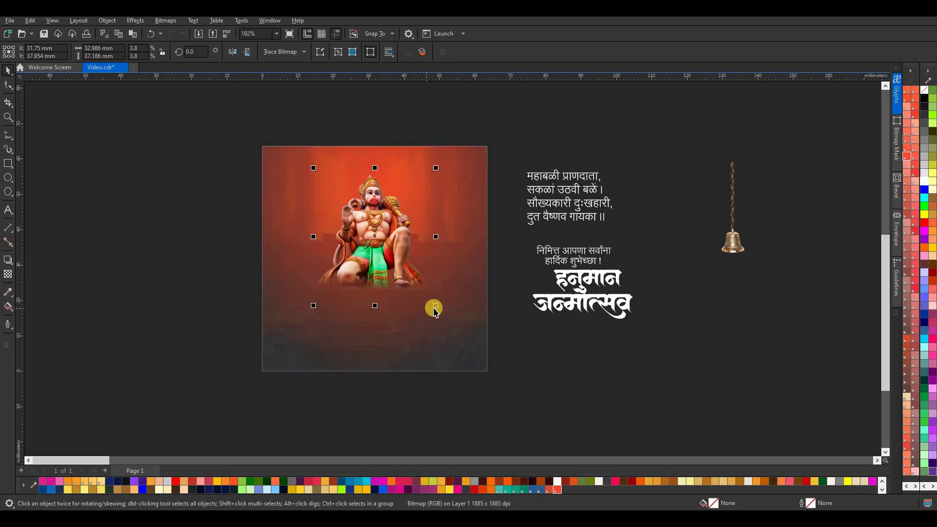
mouse_move(436, 305)
mouse_down()
mouse_move(445, 322)
mouse_move(444, 315)
mouse_up()
click(410, 113)
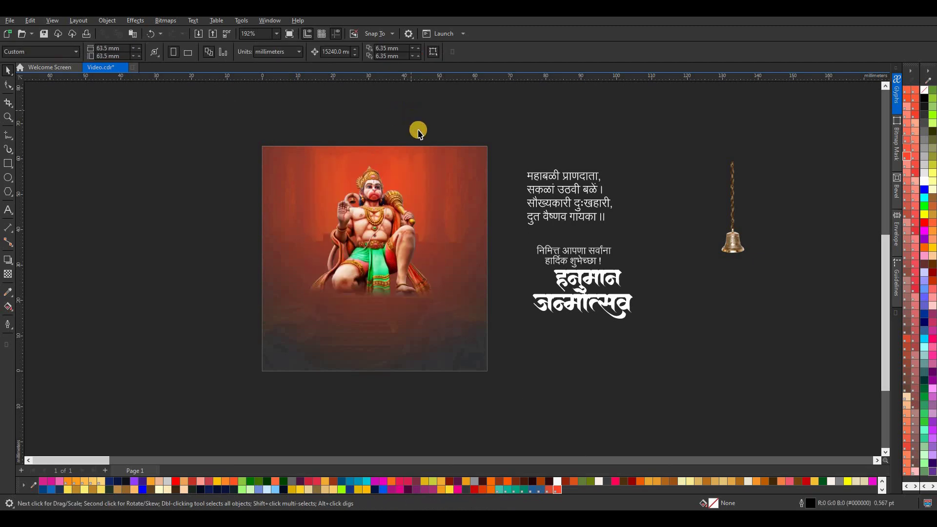
Step: Scale the four-line verse to about 68.5% and place it in the square's upper left corner
click(560, 221)
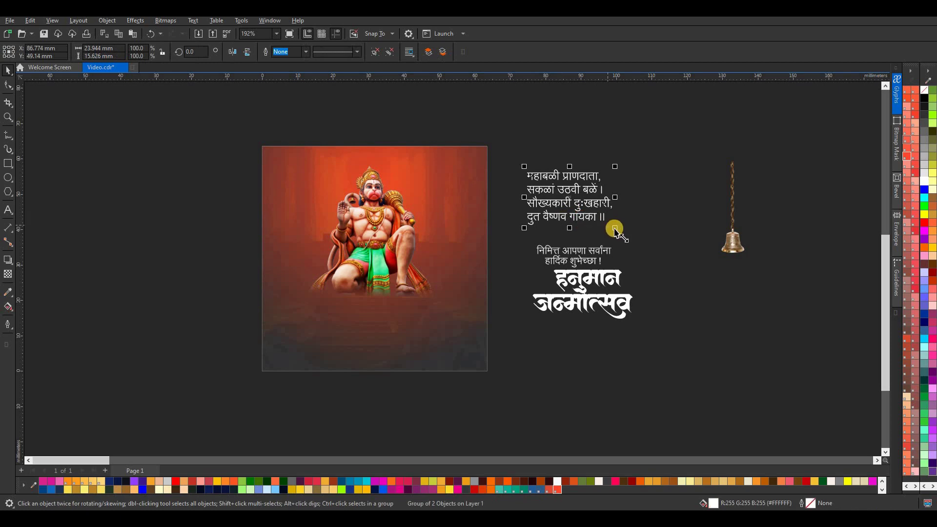
drag(614, 228, 332, 206)
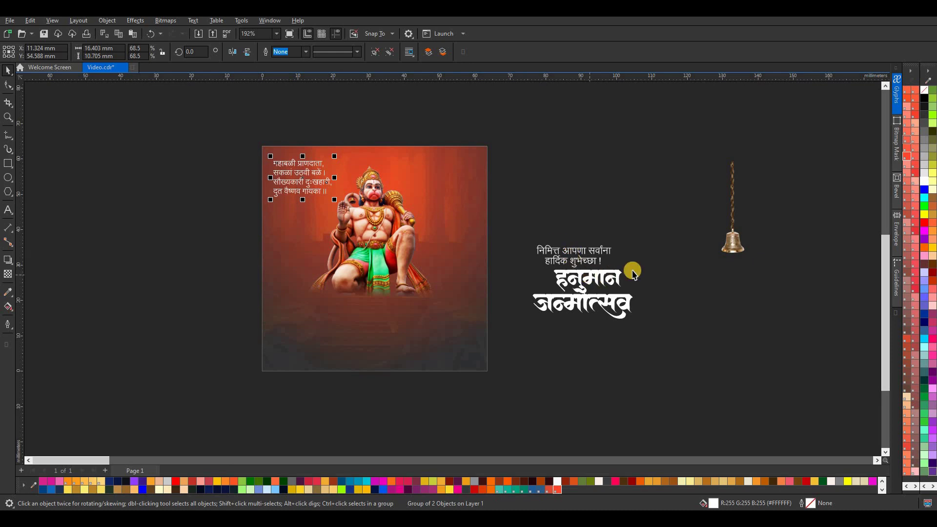
Step: Place the title word हनुमान at about 80.6% scale below the figure, with जन्मोत्सव beneath it
drag(598, 278, 381, 311)
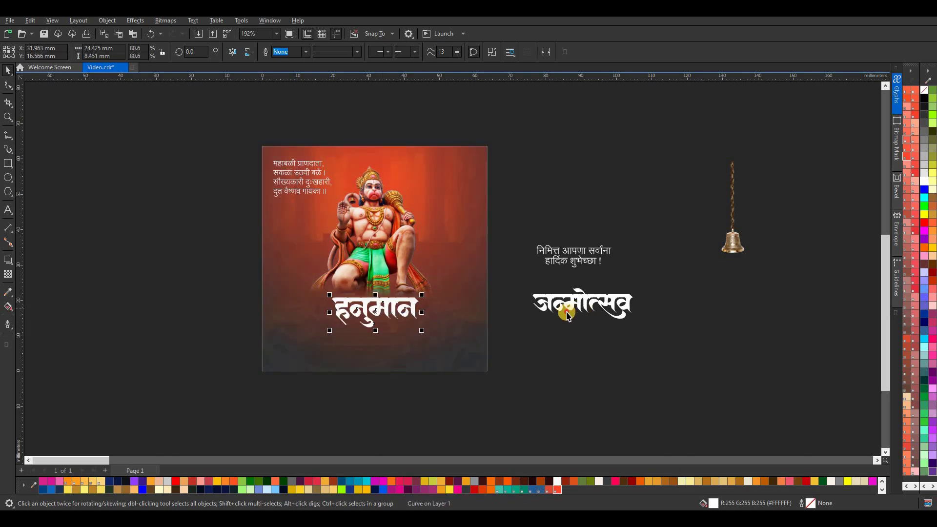
drag(567, 315, 374, 351)
scroll(373, 351, up, 2)
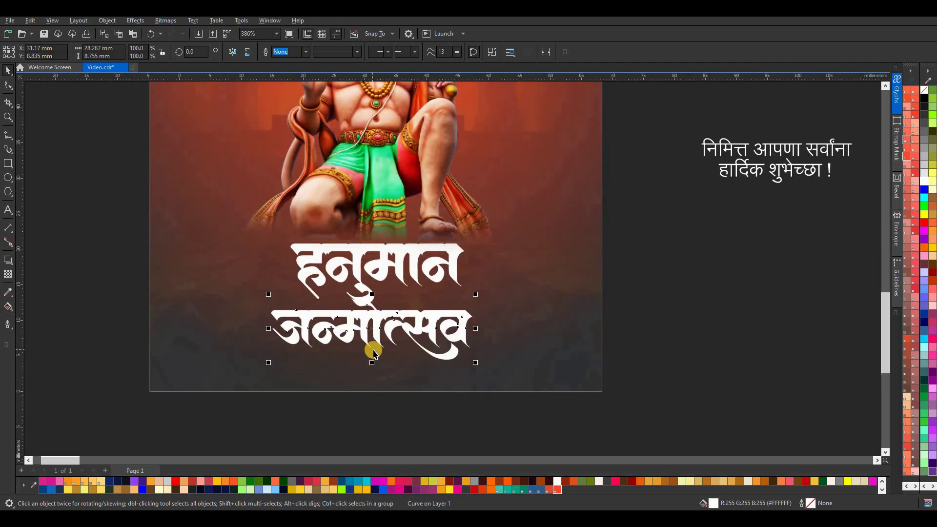
scroll(373, 351, up, 1)
drag(374, 316, 371, 313)
scroll(372, 313, down, 3)
scroll(456, 290, down, 1)
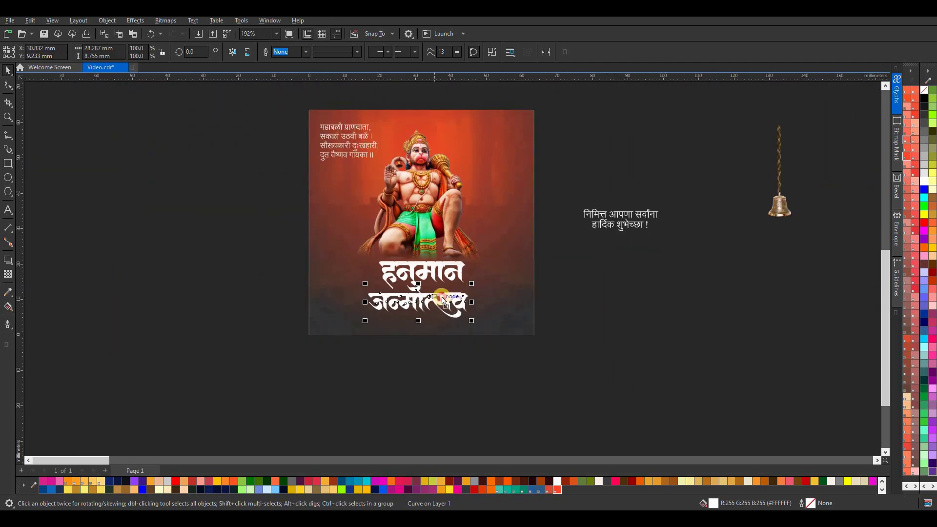
Step: Move जन्मोत्सव up close beneath हनुमान, to about X 30.96 mm, Y 10.94 mm
drag(443, 300, 387, 279)
scroll(442, 299, up, 2)
scroll(406, 287, up, 1)
scroll(386, 288, up, 2)
scroll(445, 277, down, 3)
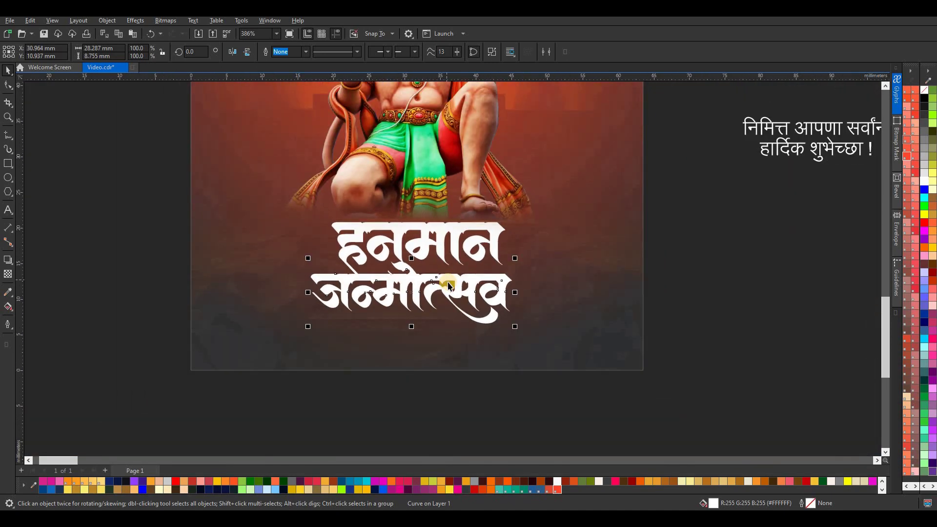
scroll(449, 285, down, 3)
click(537, 267)
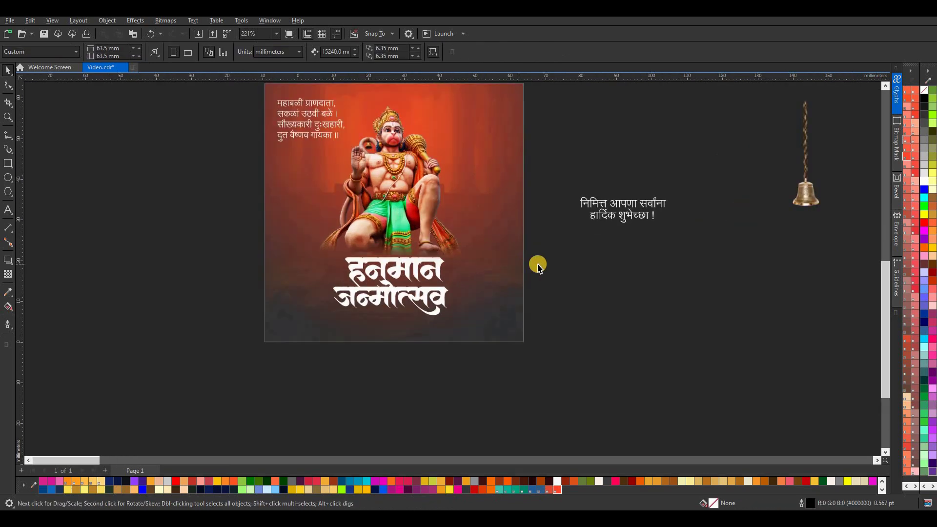
Step: Add a Flat Bottom Right drop shadow to हनुमान with opacity 22 and feather 2, offset about 0.95 mm, -0.67 mm
click(439, 263)
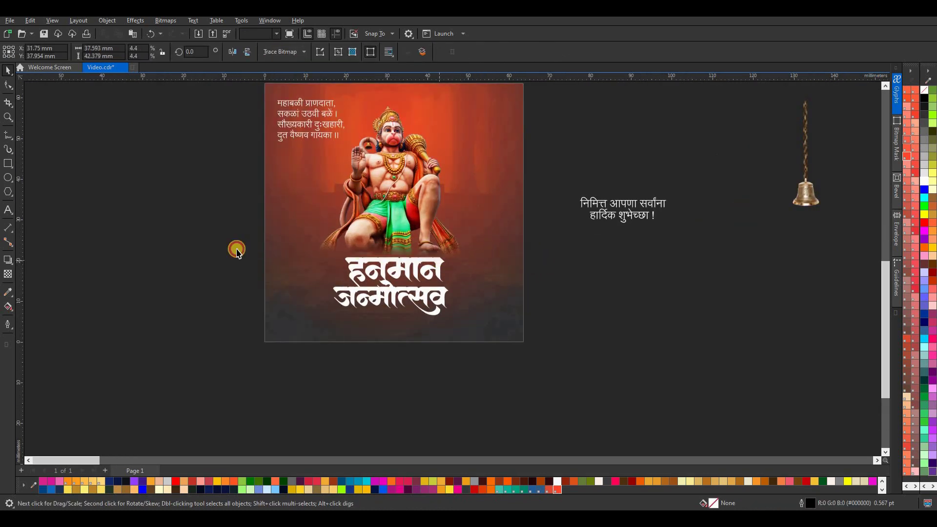
click(362, 280)
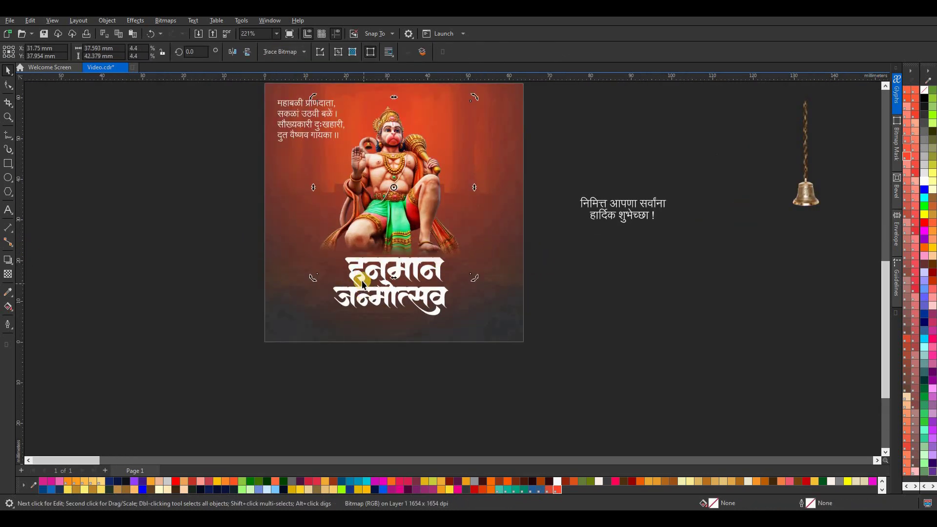
click(362, 283)
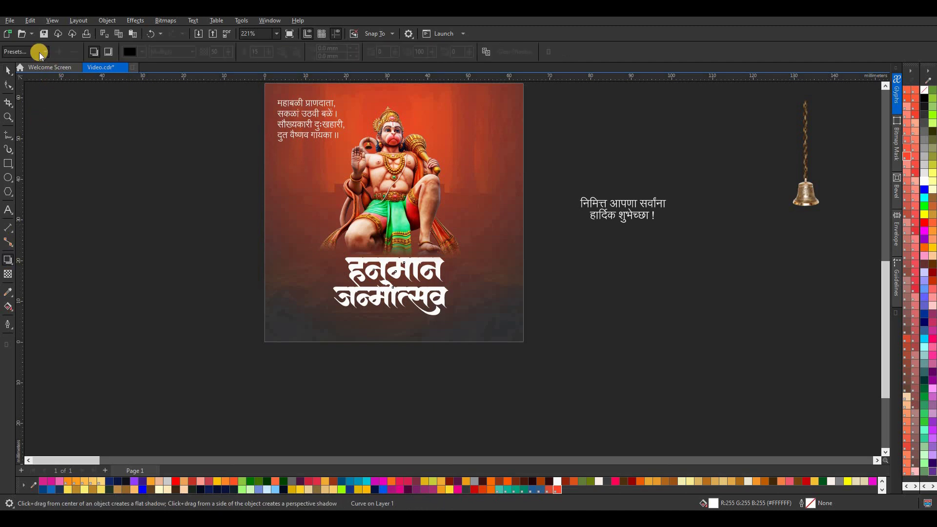
click(37, 50)
drag(395, 274, 423, 294)
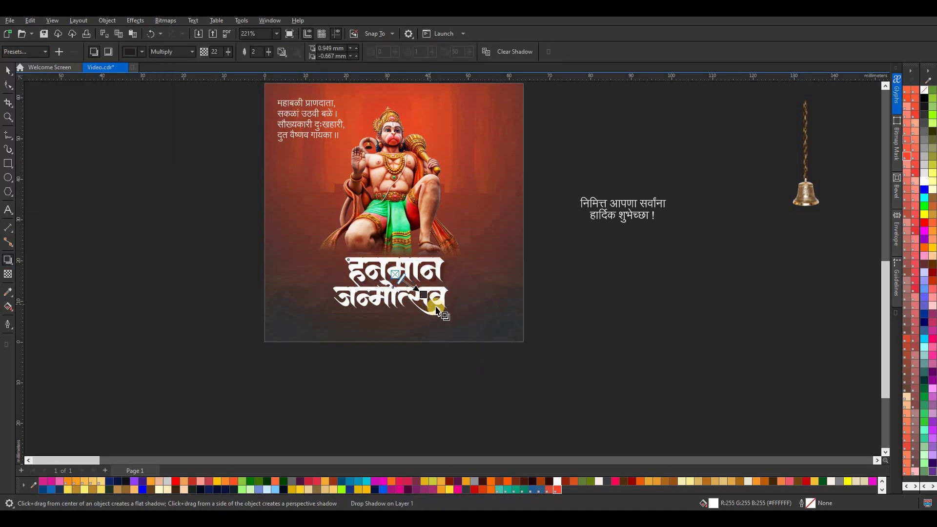
Step: Add a matching Flat Bottom Right drop shadow to जन्मोत्सव, offset about 0.77 mm, -0.74 mm
click(436, 305)
click(44, 52)
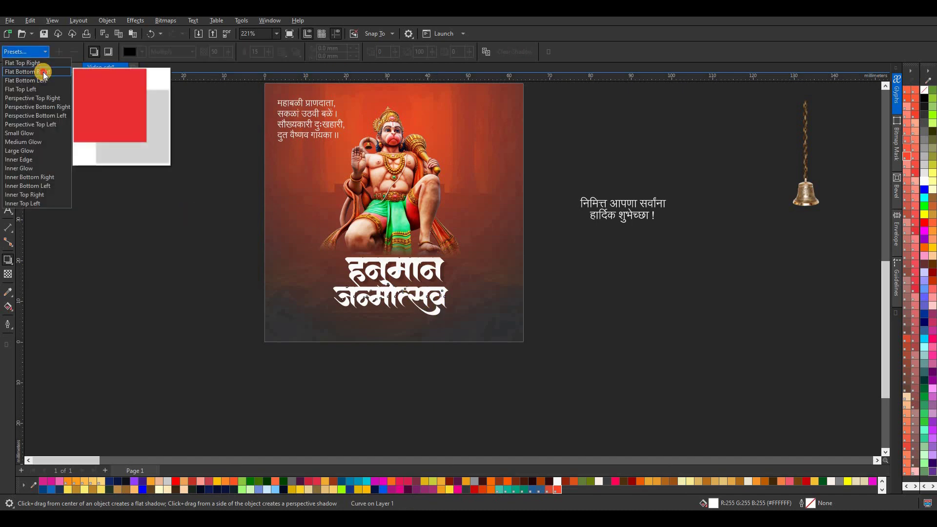
click(39, 69)
drag(488, 382, 410, 320)
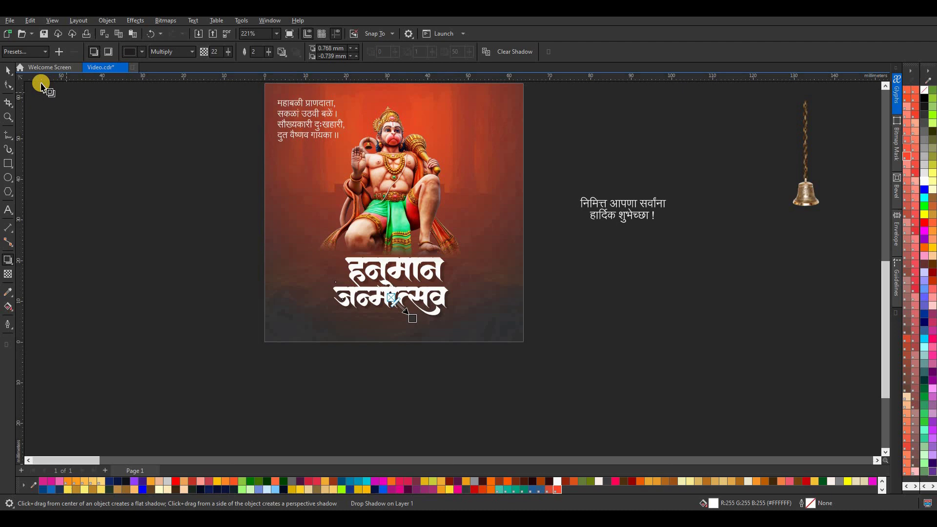
Step: Place the two-line greeting निमित्त आपणा सर्वांना हार्दिक शुभेच्छा ! beneath जन्मोत्सव at about 85.6% scale
click(7, 69)
scroll(585, 214, down, 3)
scroll(587, 215, up, 2)
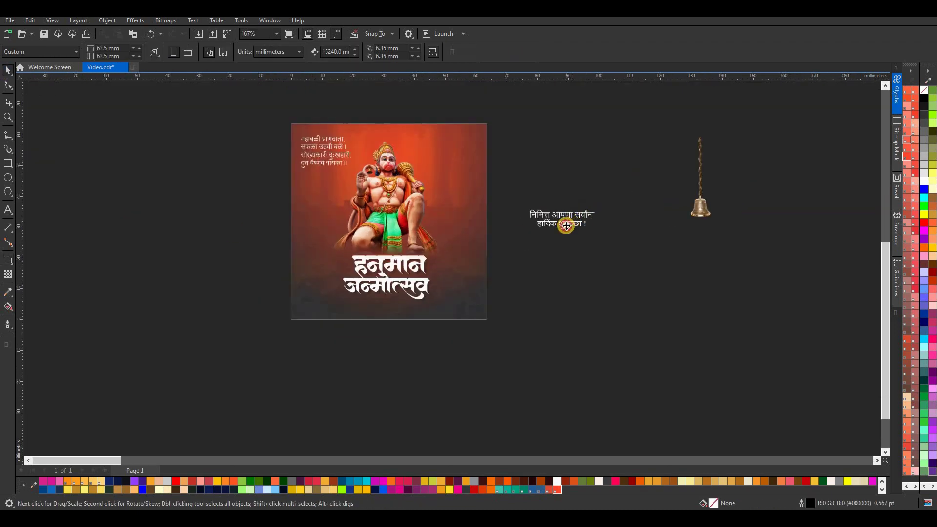
drag(566, 225, 364, 305)
scroll(418, 320, up, 2)
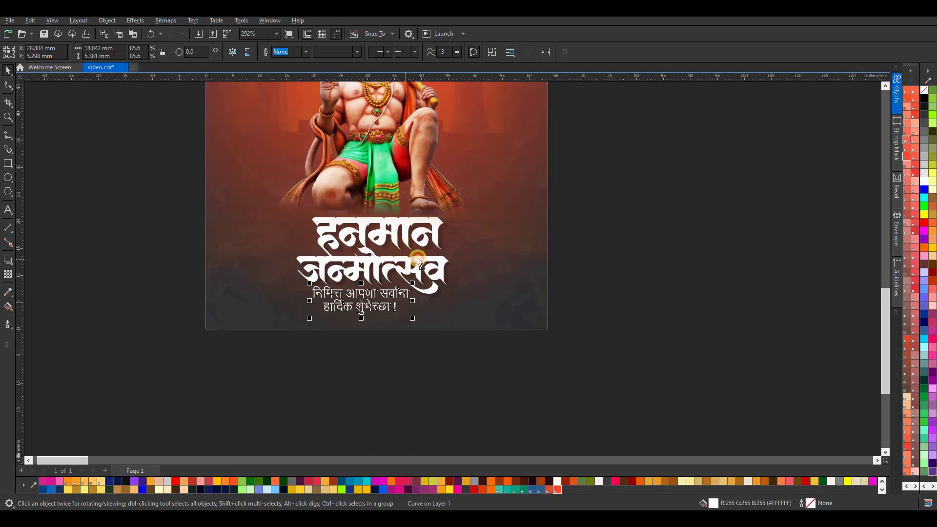
Step: Shift जन्मोत्सव right to about X 33.66 mm, Y 10.94 mm so it lines up with the start of हनुमान
drag(418, 262, 427, 267)
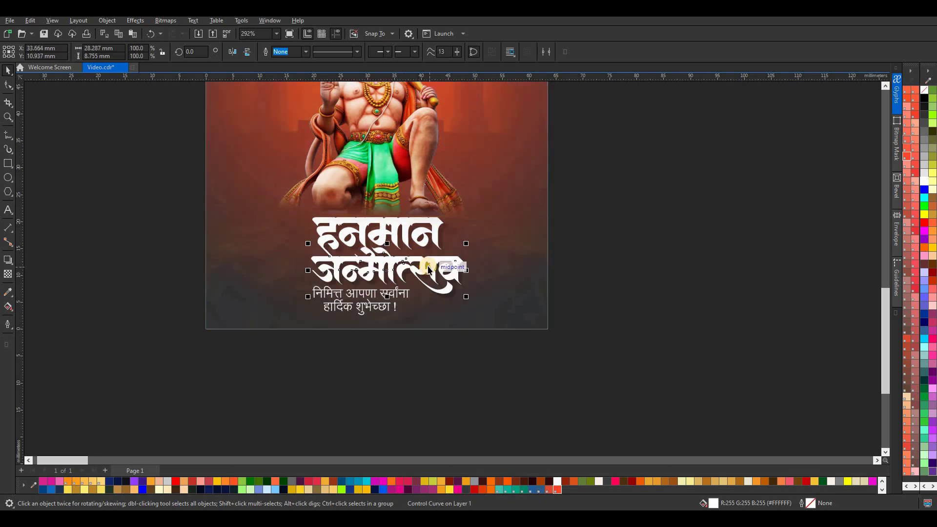
drag(398, 298, 389, 301)
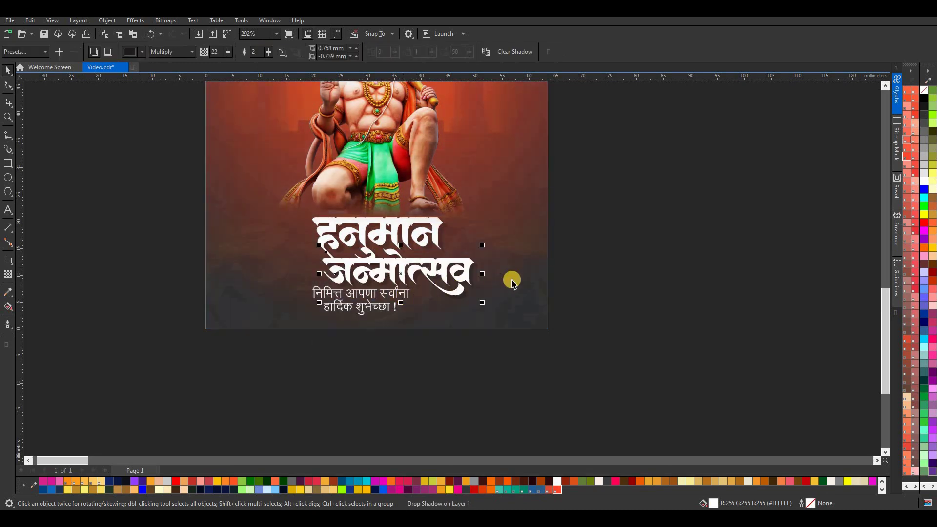
key(ctrl+z)
Step: Move the two-line greeting closer under जन्मोत्सव, to about X 31.81 mm, Y 5.73 mm
click(369, 298)
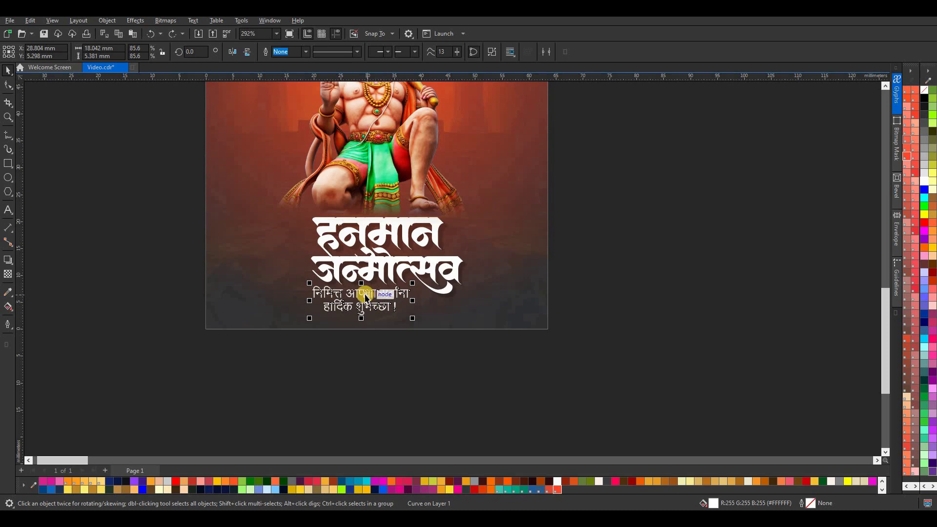
drag(365, 300, 380, 298)
click(486, 302)
scroll(483, 305, down, 2)
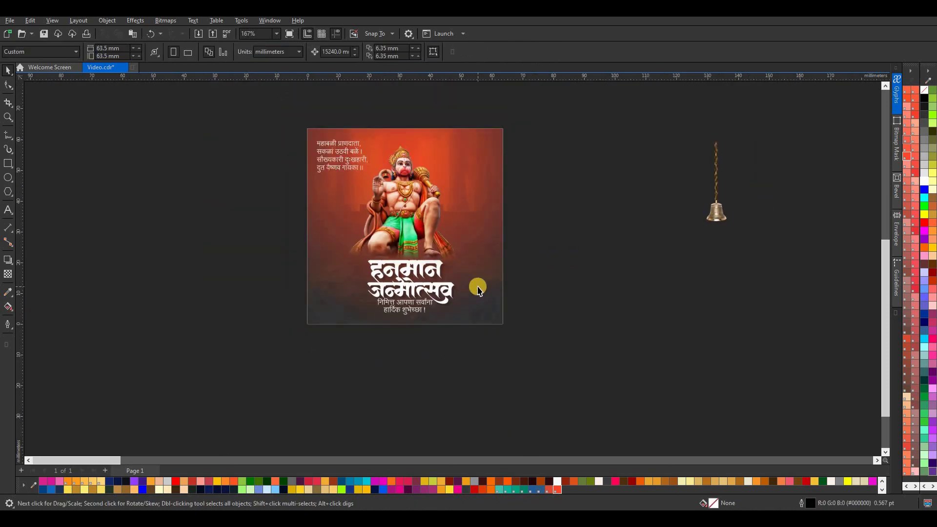
scroll(439, 268, up, 1)
Step: Fill the word जन्मोत्सव with orange-red
click(424, 262)
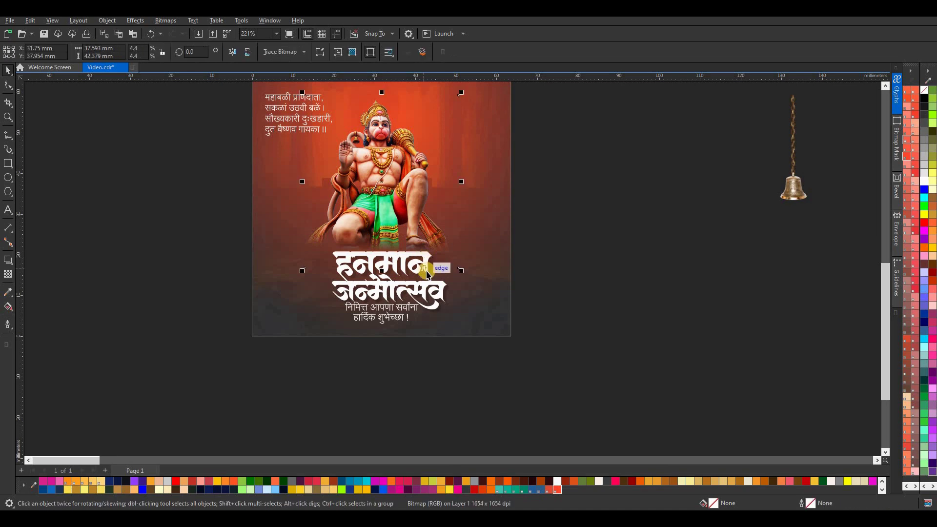
click(427, 288)
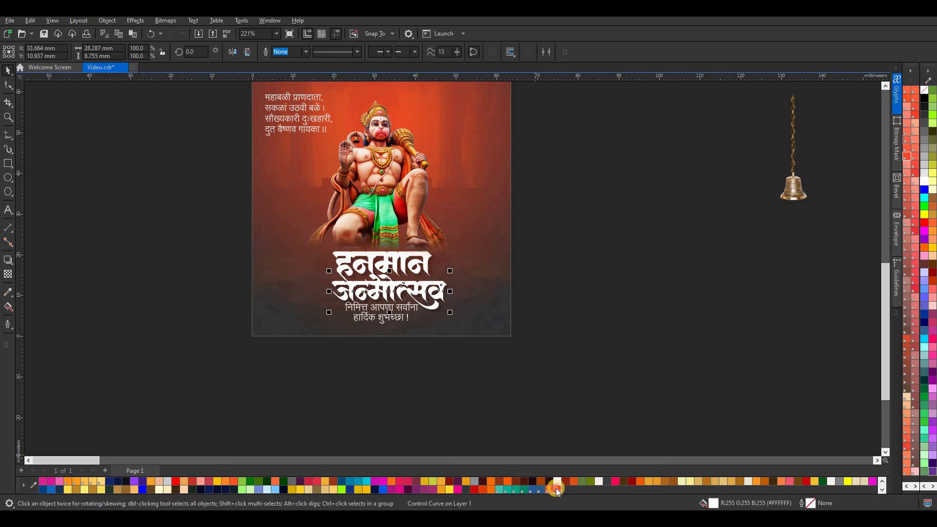
click(557, 489)
click(347, 341)
scroll(397, 258, down, 2)
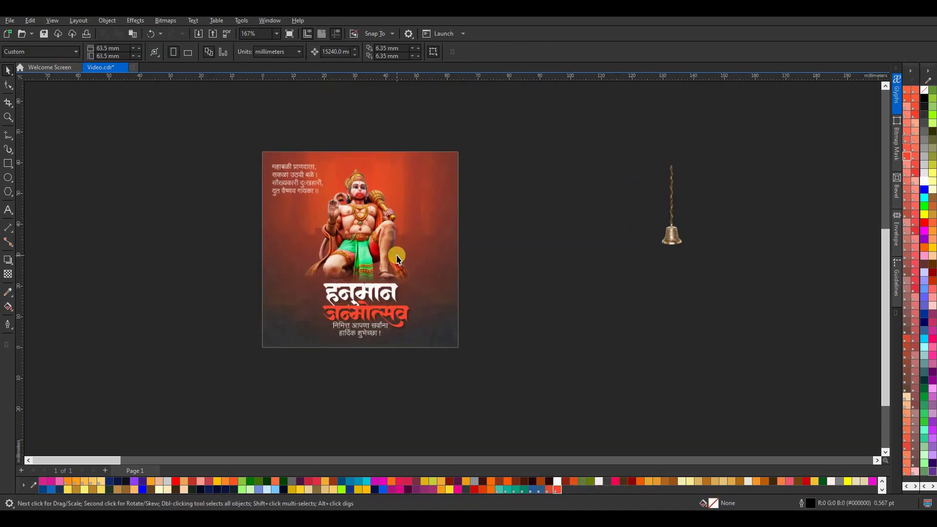
scroll(397, 258, up, 1)
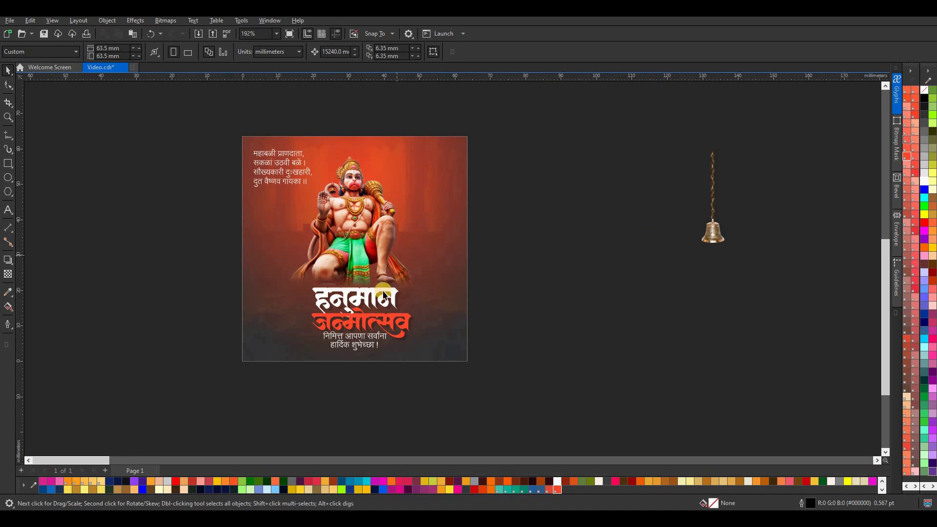
Step: Scale हनुमान to about 93.1% of its size and position it centred above जन्मोत्सव
scroll(383, 295, up, 1)
click(286, 287)
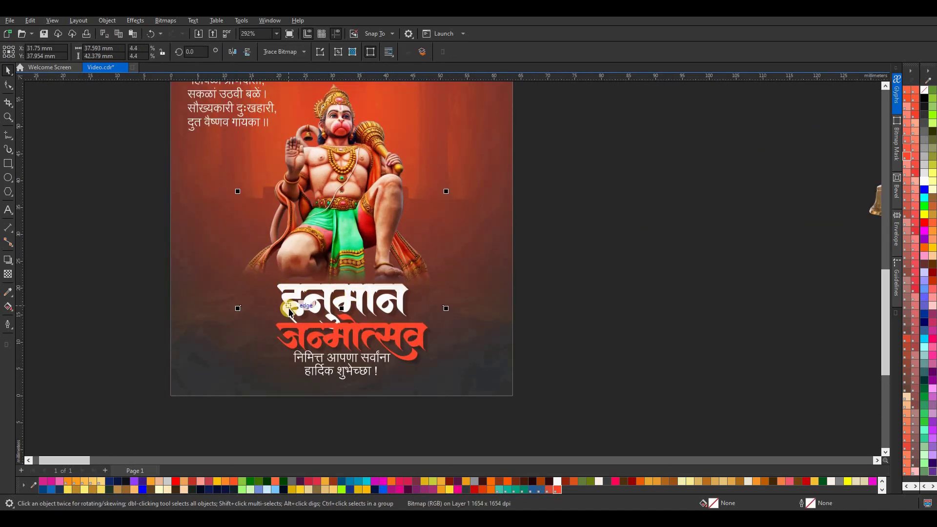
click(288, 309)
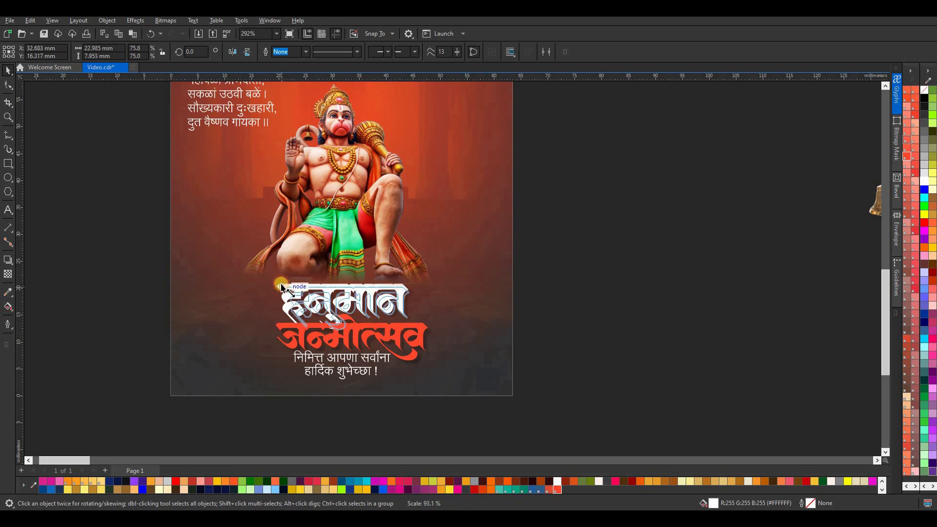
click(369, 287)
scroll(363, 293, up, 1)
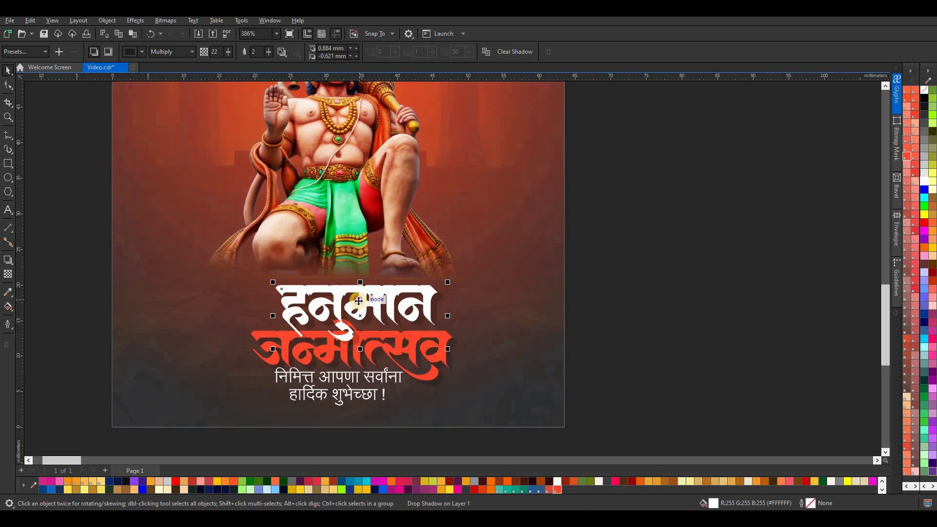
click(606, 278)
Step: Shrink the two-line greeting beneath जन्मोत्सव to about 69.7% scale, roughly 14.7 mm wide
scroll(444, 270, down, 1)
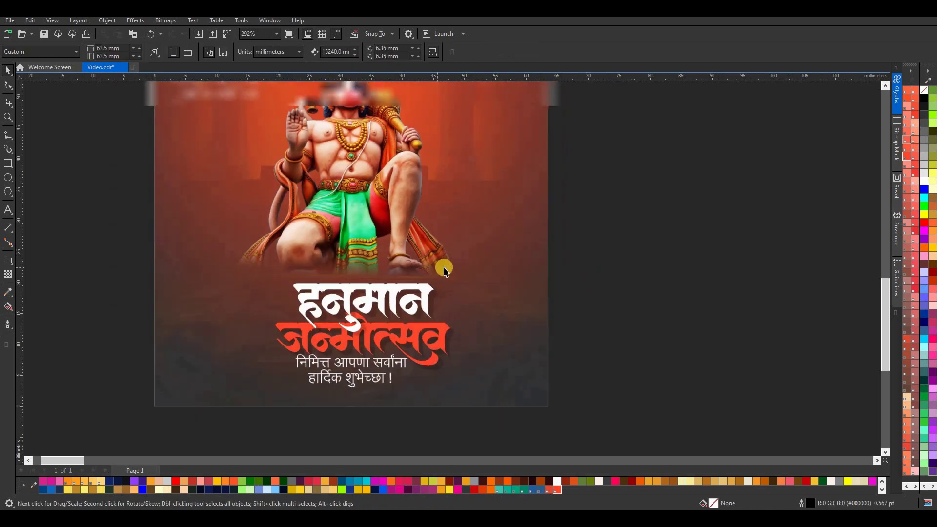
scroll(444, 270, down, 1)
scroll(373, 376, up, 2)
click(301, 375)
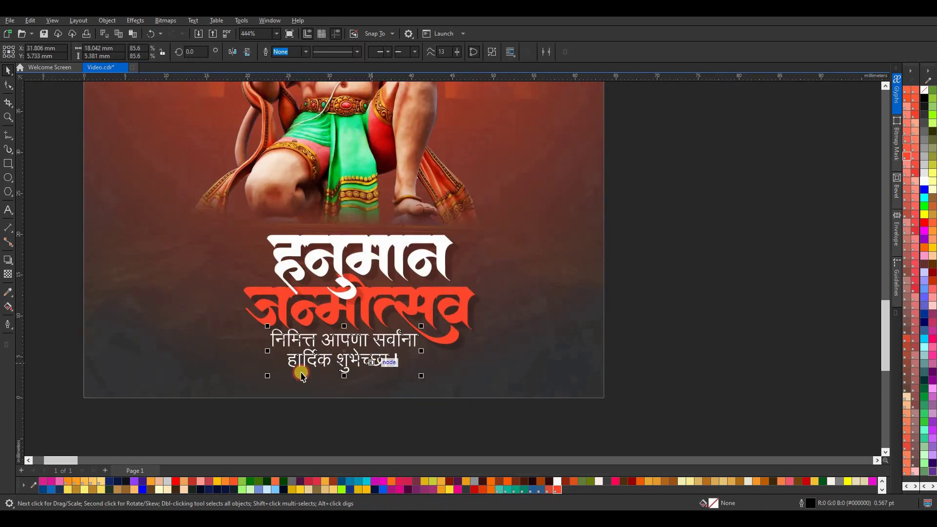
drag(265, 377, 295, 367)
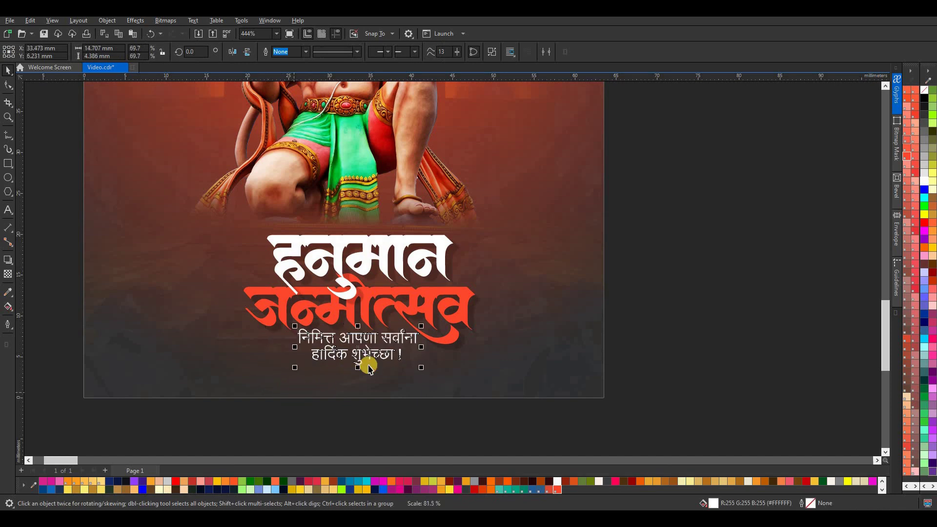
Step: Move both title words and the greeting together slightly left and up to centre them beneath the Hanuman figure
scroll(588, 242, down, 2)
drag(590, 240, 220, 382)
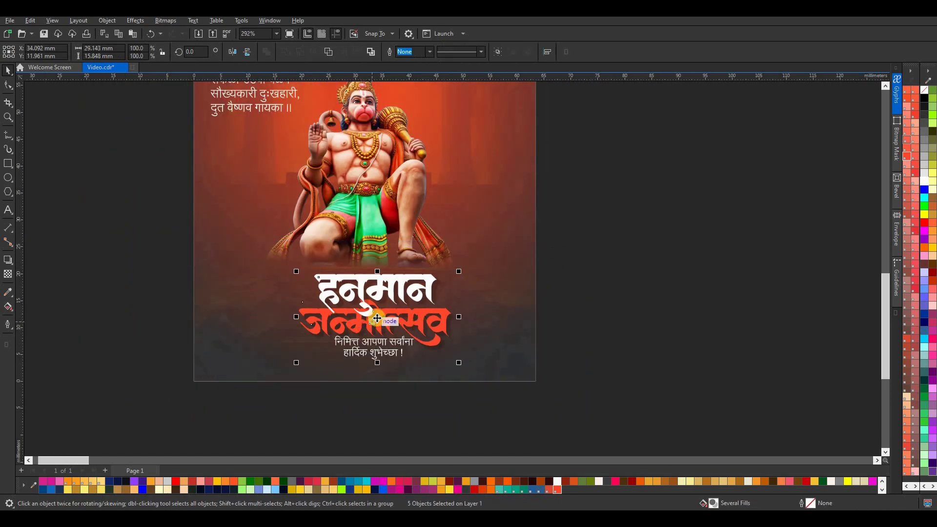
drag(377, 318, 367, 316)
click(481, 305)
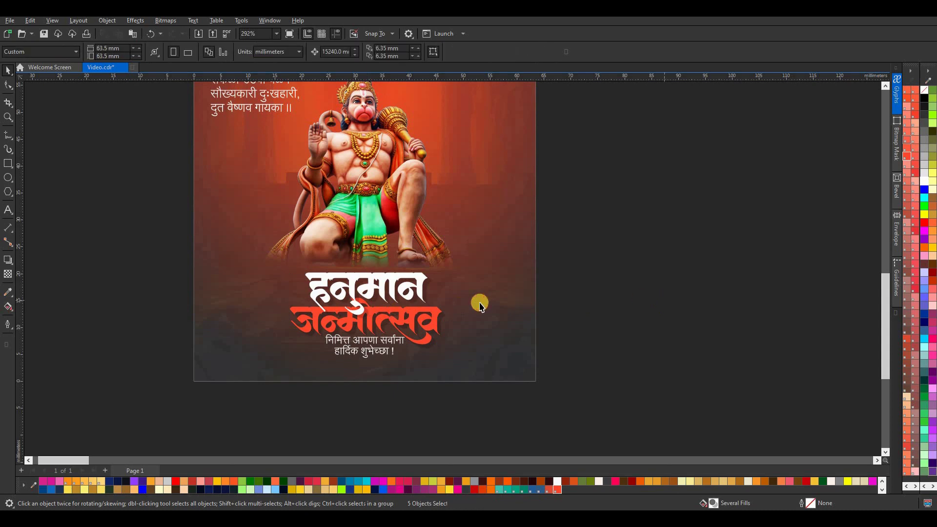
scroll(480, 305, down, 2)
Step: Place the hanging bell in the poster's upper right corner at about X 57.54 mm, Y 50.45 mm
scroll(483, 278, up, 1)
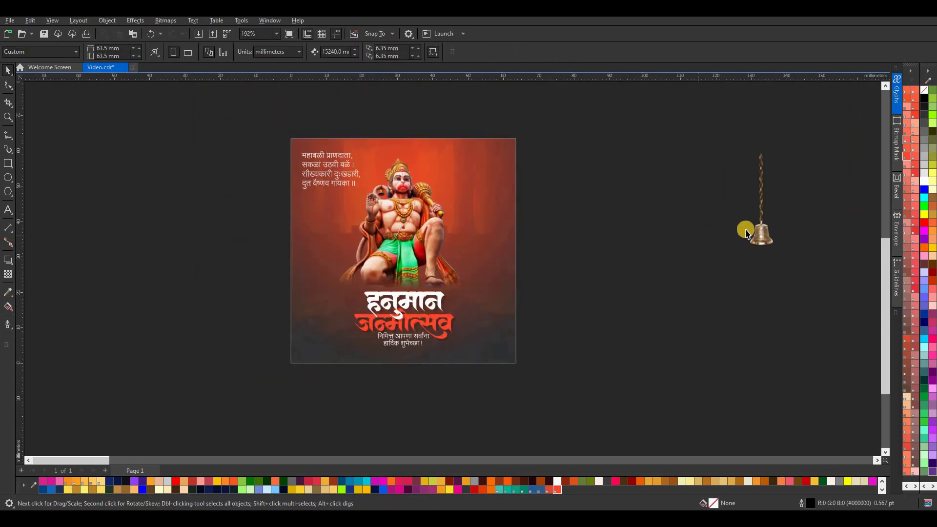
drag(763, 234, 497, 219)
scroll(507, 182, up, 1)
scroll(454, 164, down, 1)
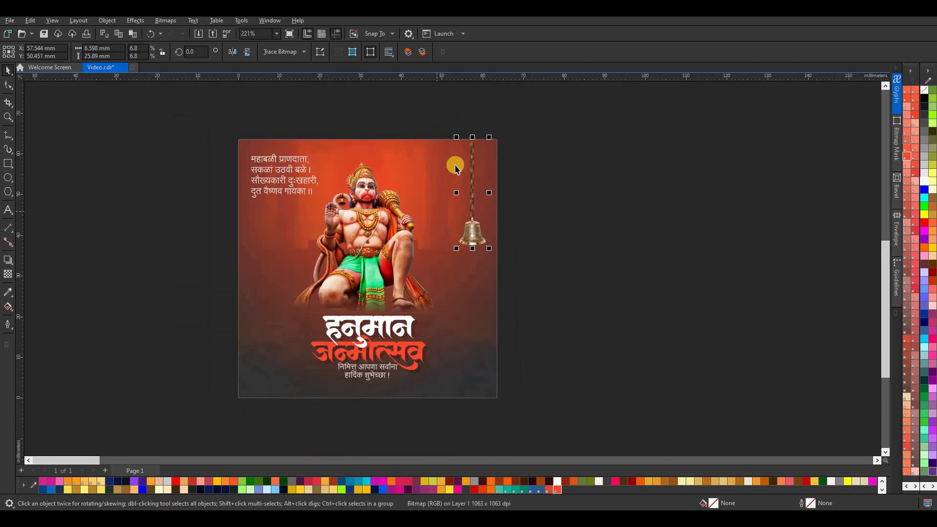
scroll(455, 169, up, 1)
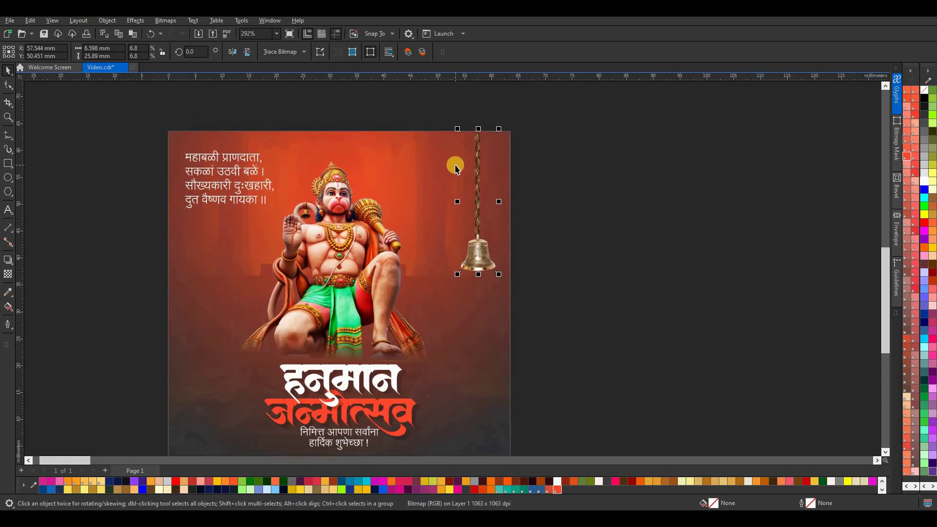
Step: Tint the bell with Color Balance, resetting the values and setting Cyan–Red to 34 and Magenta–Green to -12
click(138, 23)
mouse_move(146, 57)
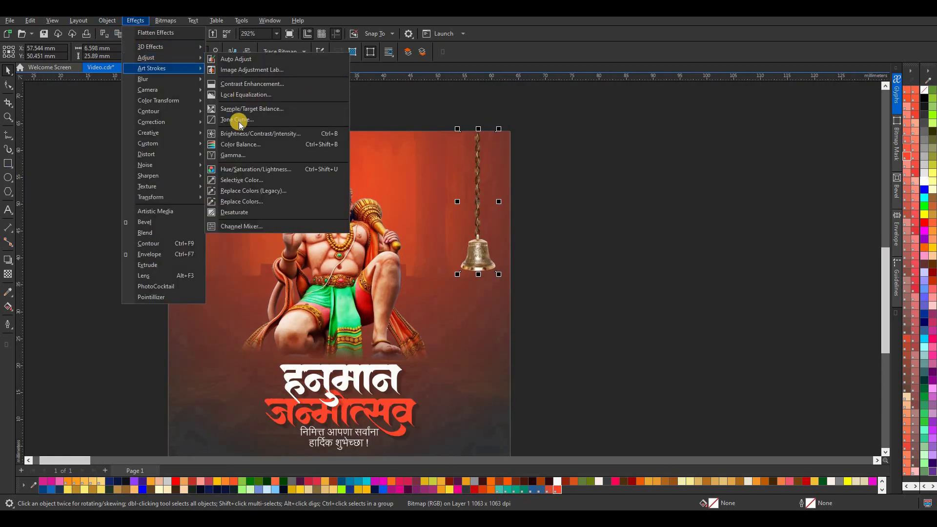
click(252, 146)
drag(456, 165, 680, 138)
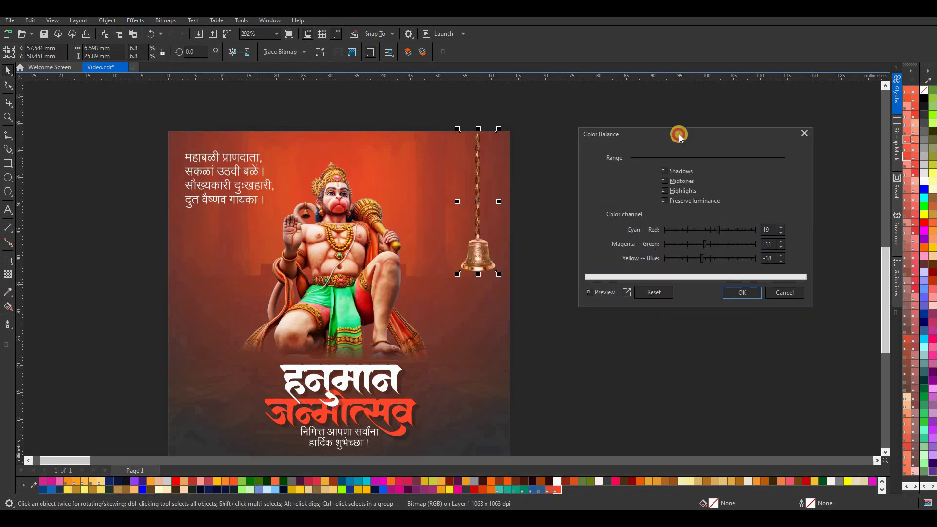
click(646, 292)
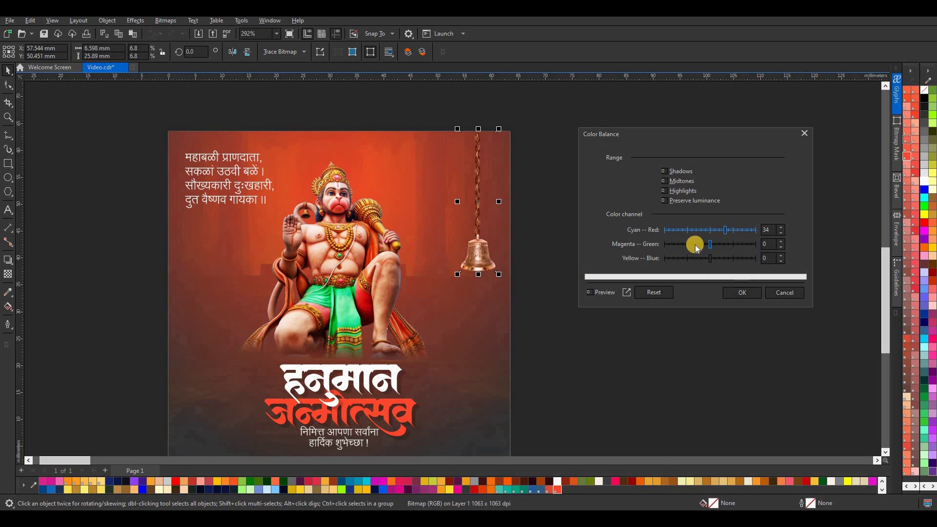
drag(697, 247, 701, 261)
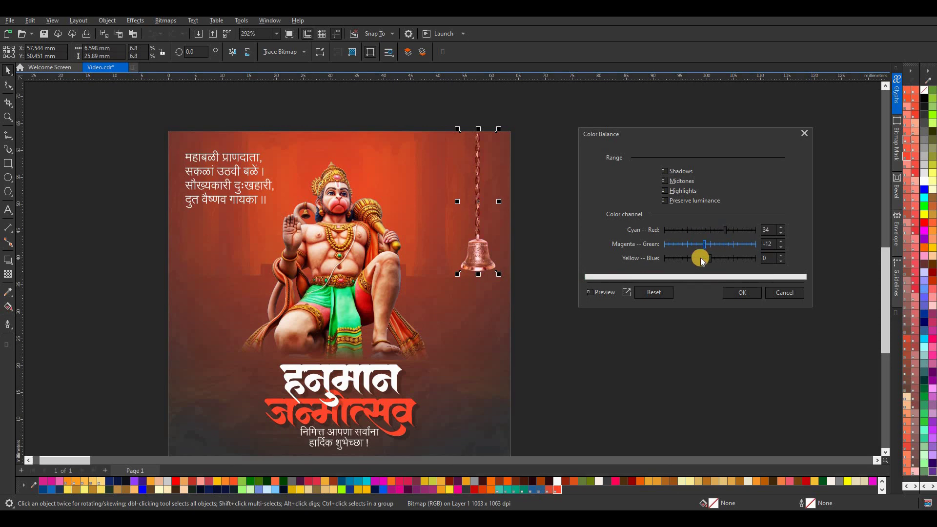
click(742, 293)
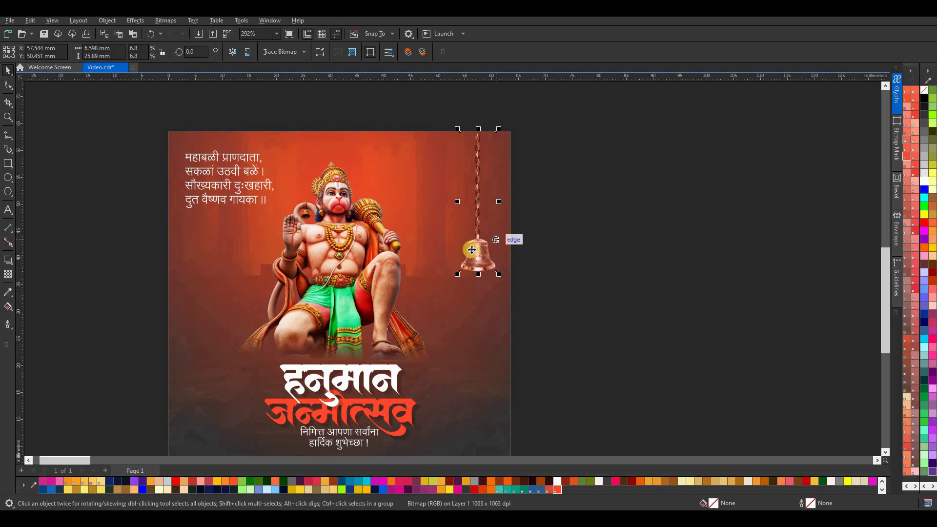
Step: Scale the bell to about 6.3% and reposition it at the poster's top edge, near X 58.07 mm, Y 51.71 mm
drag(477, 250, 476, 245)
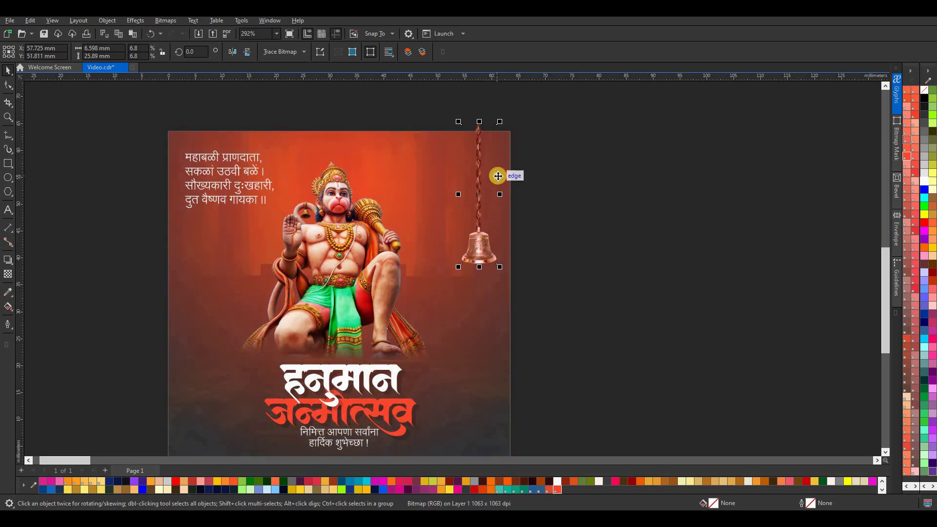
drag(460, 125, 465, 134)
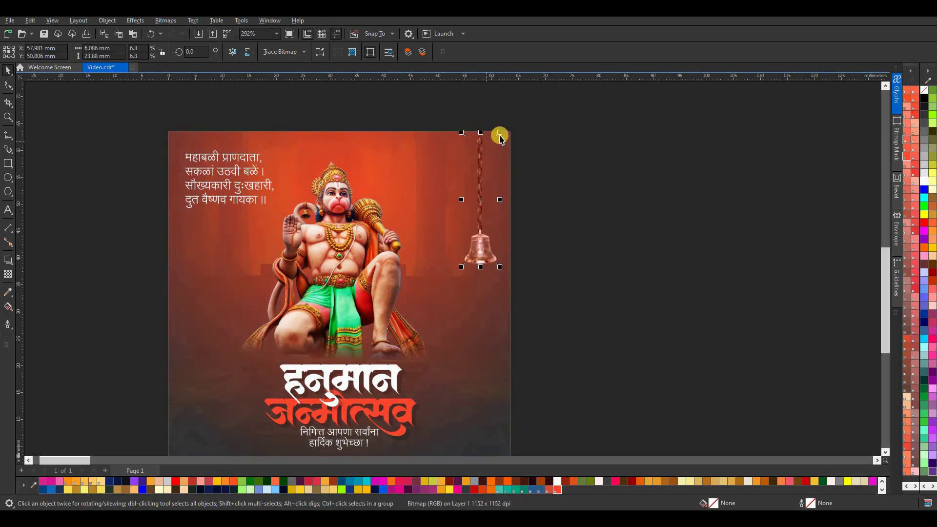
drag(482, 239, 478, 248)
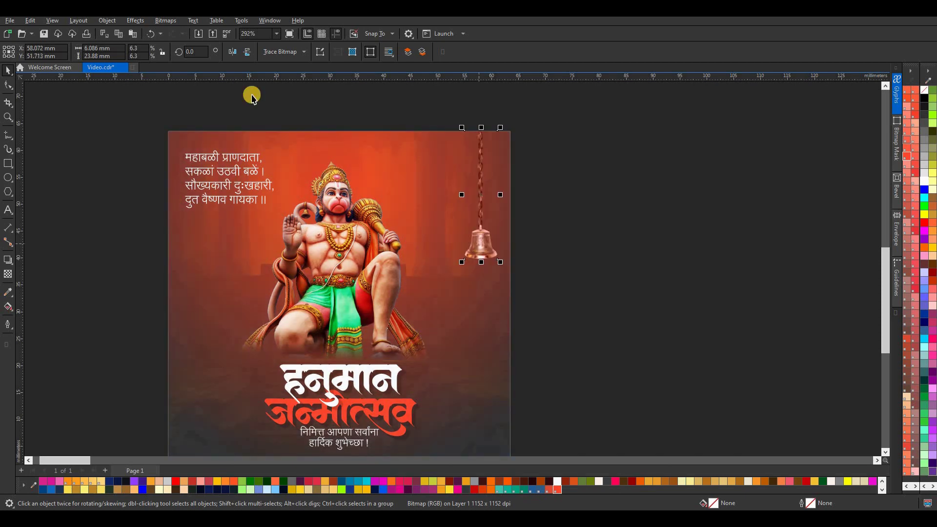
Step: Soften the hanging bell with a Gaussian Blur of 10 pixels radius
click(138, 24)
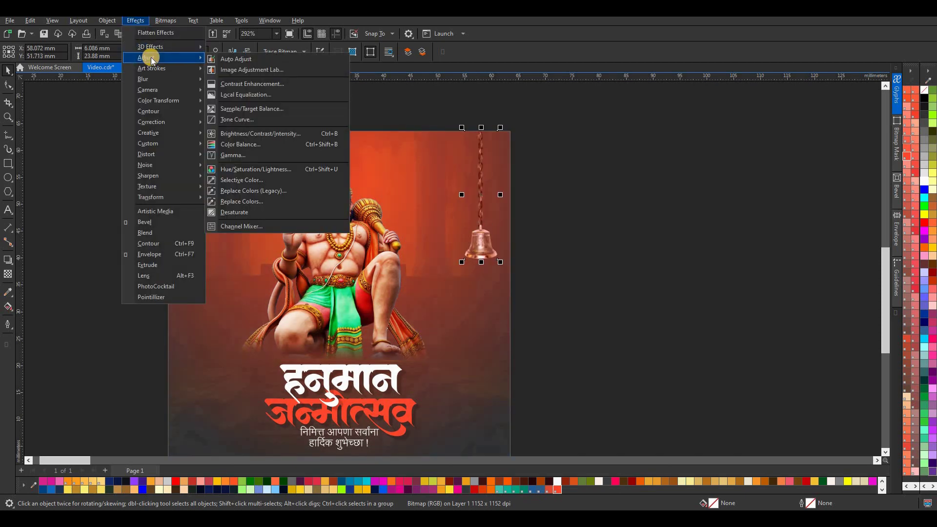
mouse_move(152, 79)
click(239, 102)
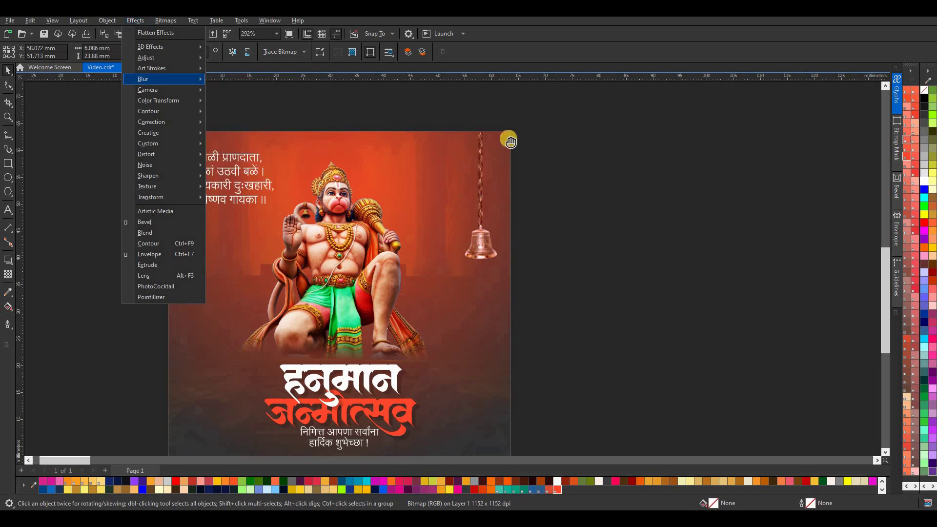
click(426, 248)
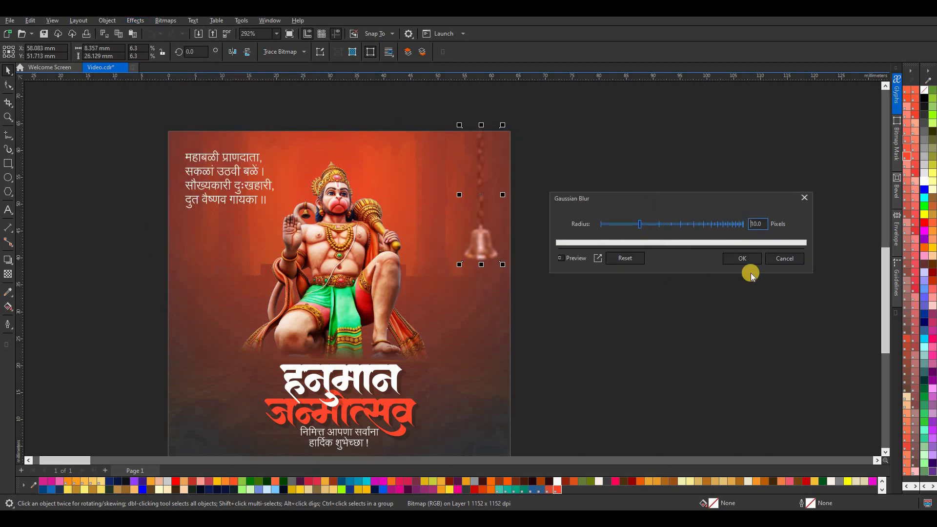
click(741, 260)
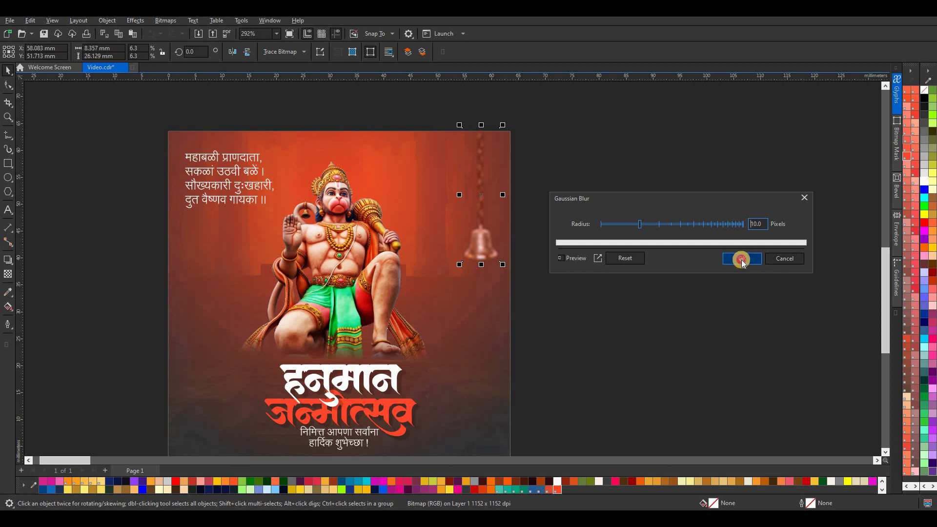
click(480, 197)
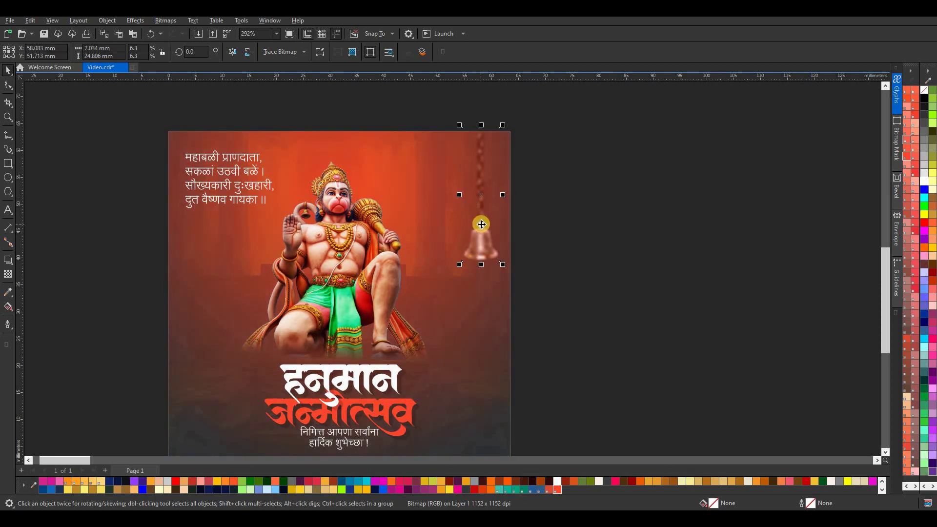
drag(481, 224, 231, 223)
click(482, 243)
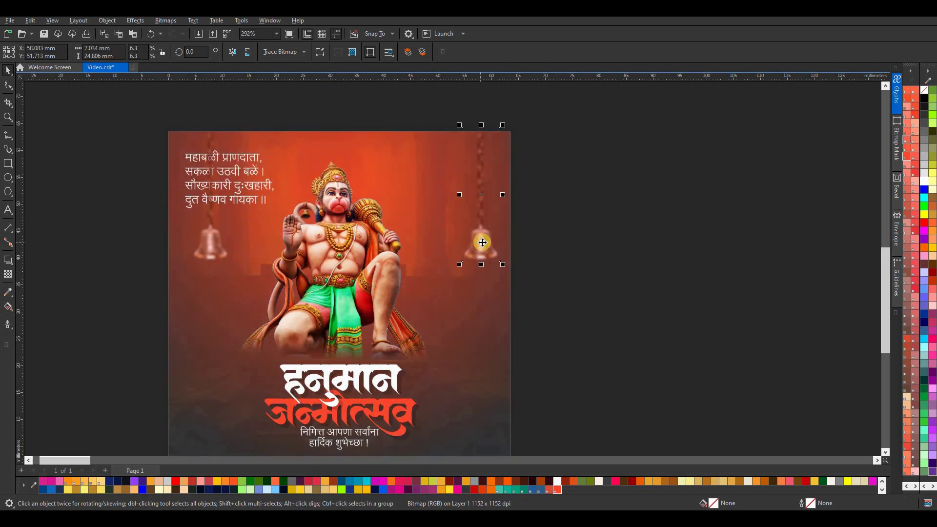
key(Left)
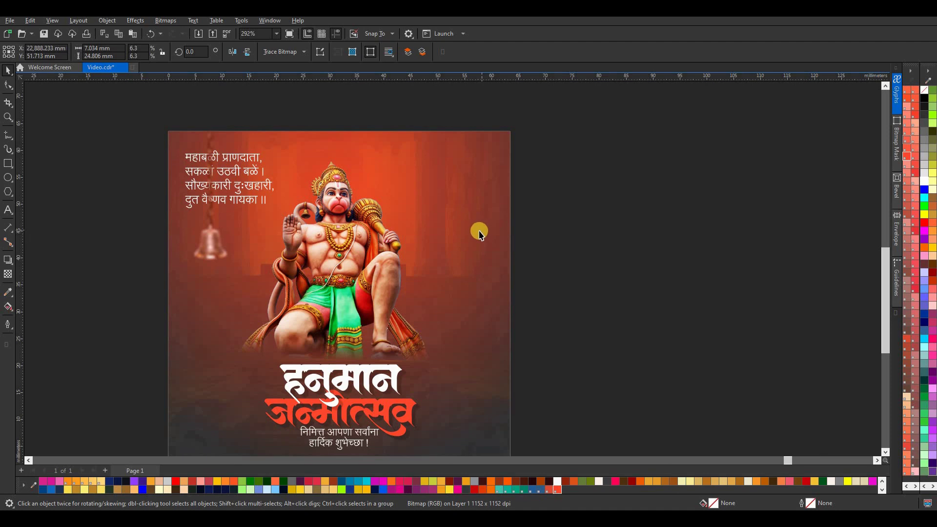
key(ctrl+z)
key(ctrl+z)
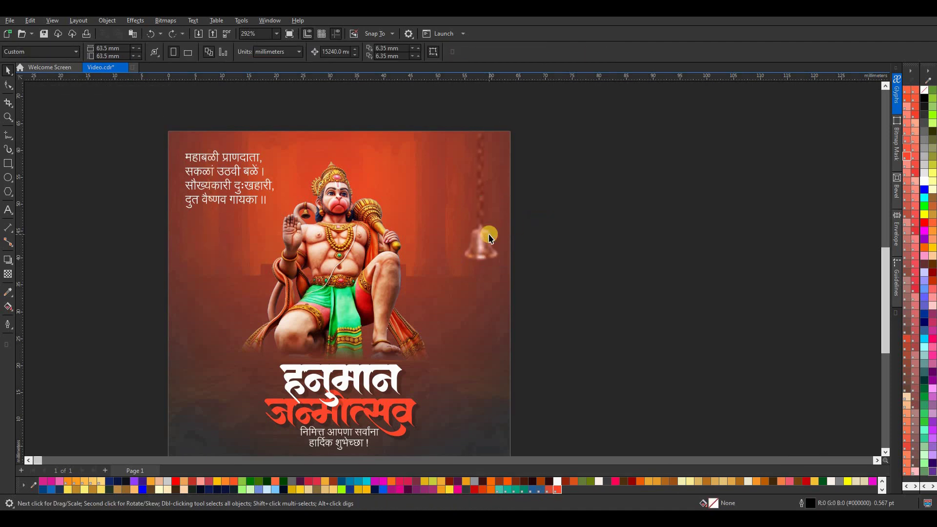
Step: Place a copy of the blurred bell near the poster's left edge, at about X 6.68 mm, Y 51.71 mm
drag(482, 241, 204, 240)
right_click(204, 240)
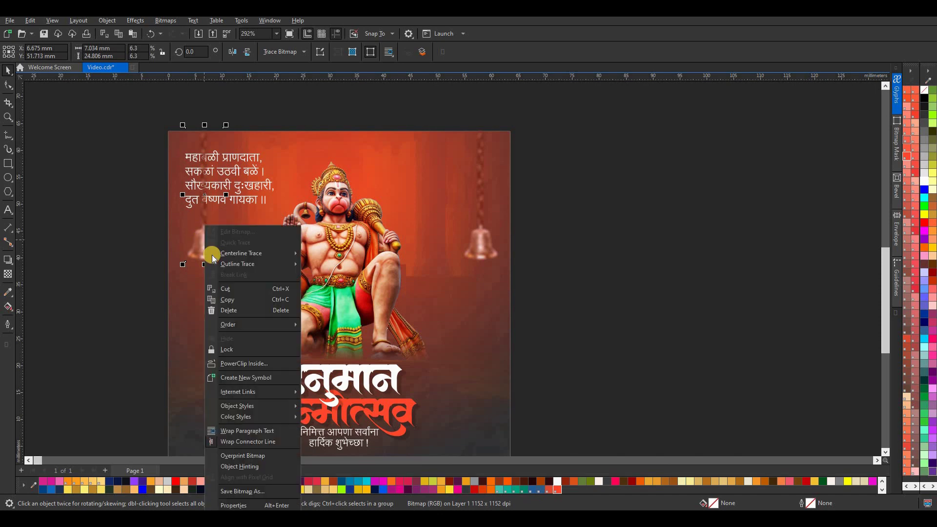
click(485, 324)
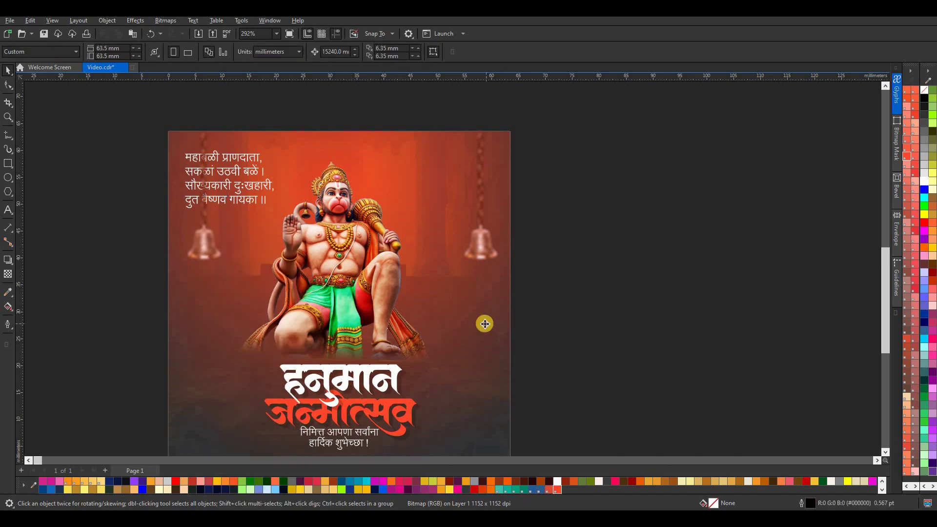
Step: Shift the bell on the poster's right side inward to about X 56.91 mm, keeping Y at 51.71 mm
click(483, 255)
drag(479, 252, 474, 252)
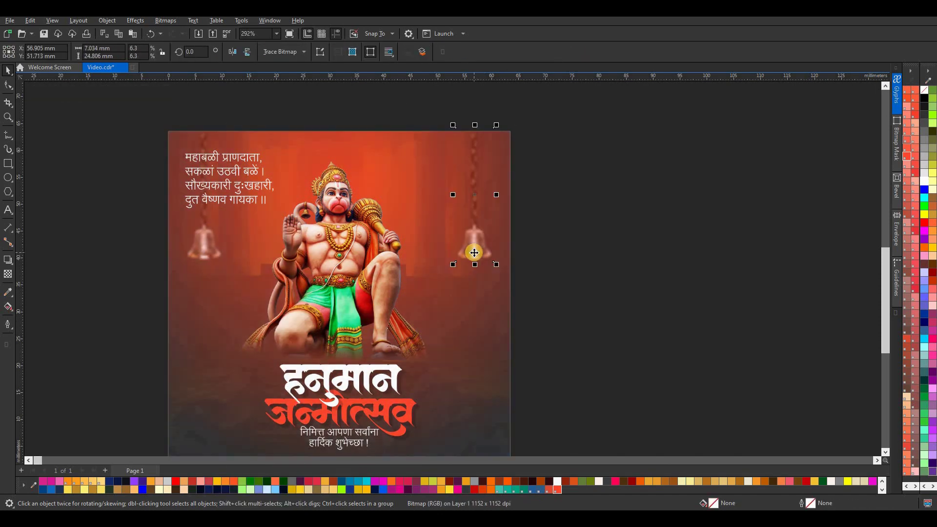
right_click(474, 253)
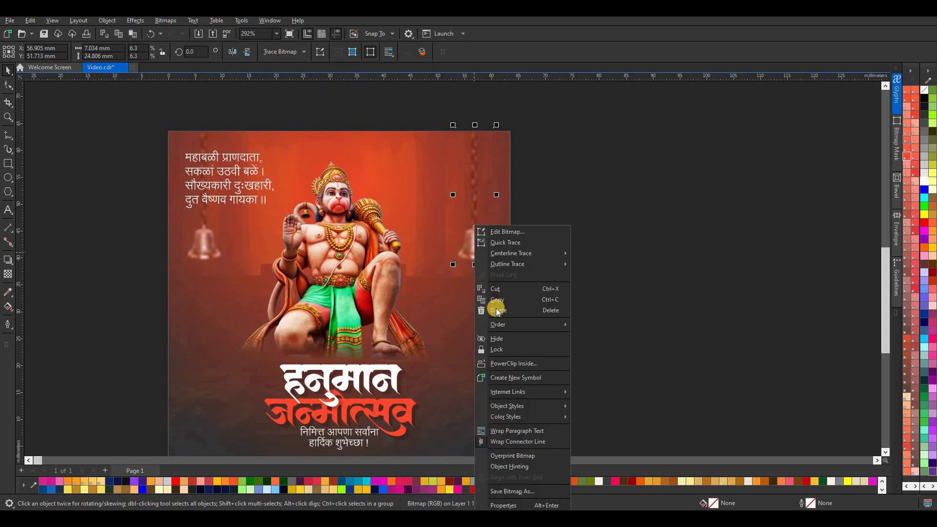
click(502, 360)
click(385, 161)
scroll(385, 161, down, 3)
key(Escape)
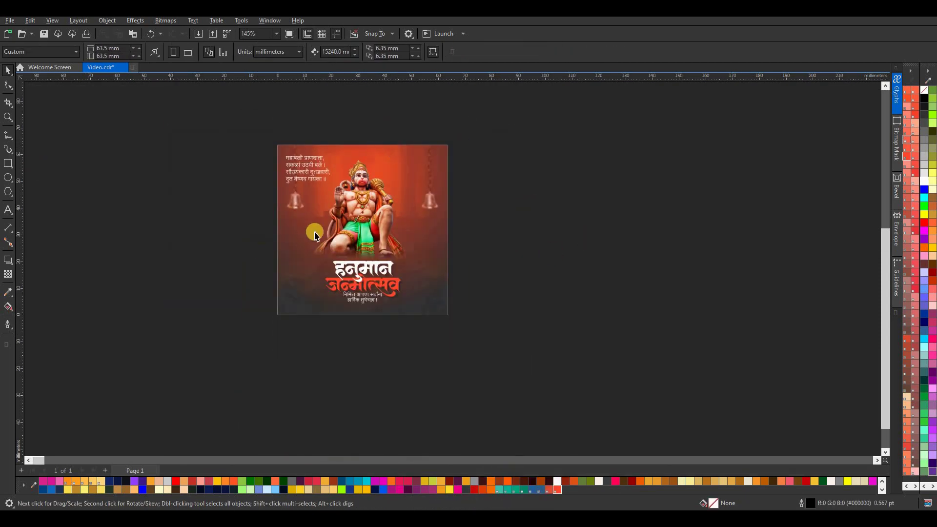
Step: Draw a tall, narrow rectangle about 4.08 mm wide and 26.14 mm high beside the poster
scroll(362, 181, up, 3)
scroll(362, 180, up, 1)
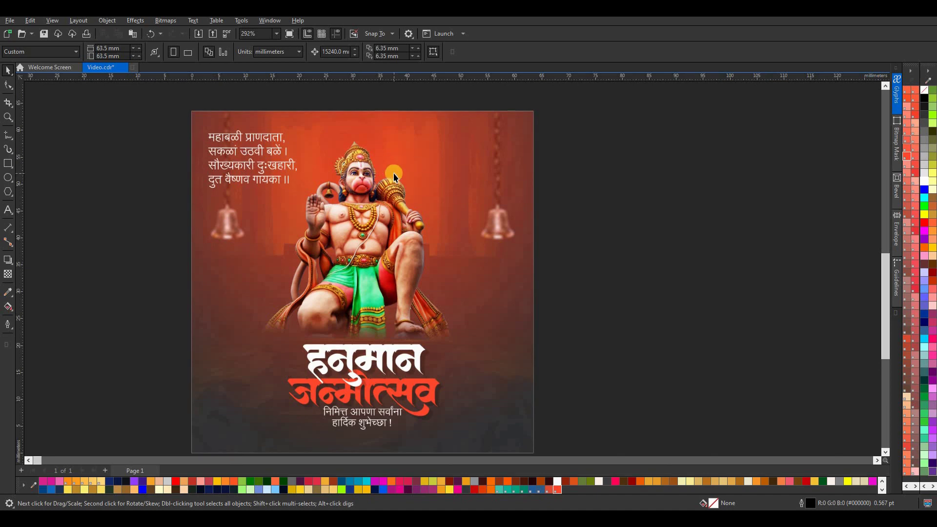
scroll(400, 179, down, 3)
scroll(408, 181, down, 1)
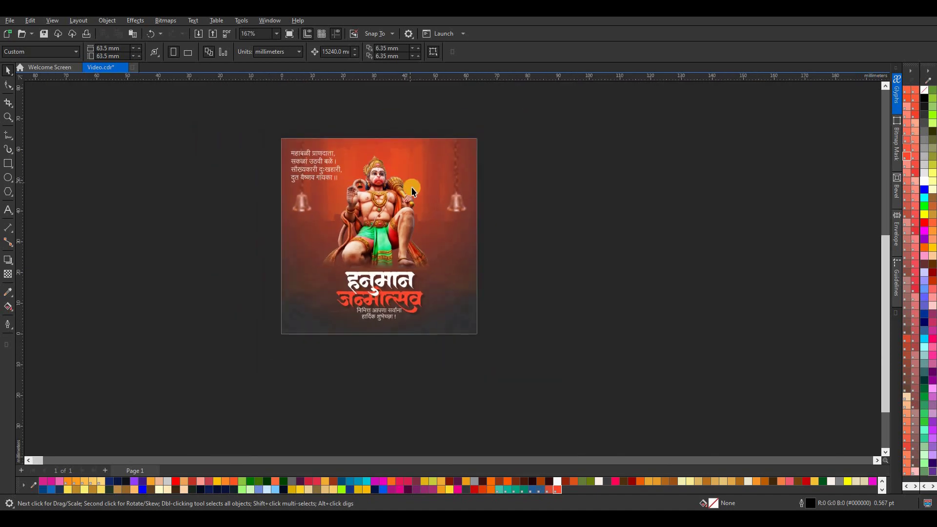
scroll(410, 186, up, 2)
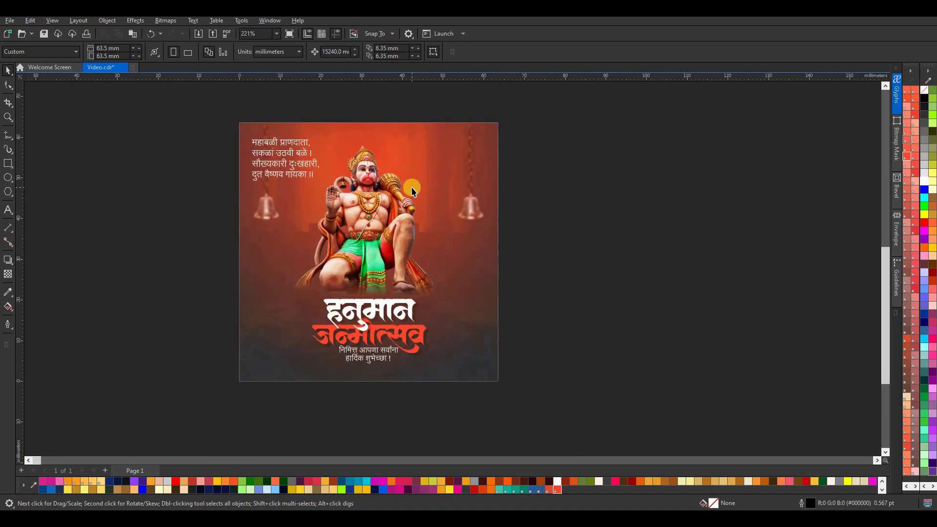
click(9, 163)
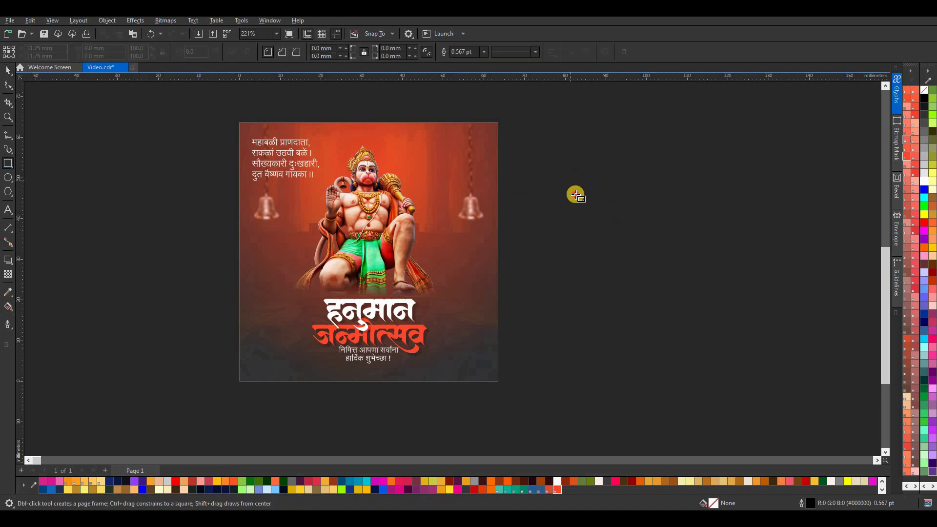
drag(571, 178, 588, 283)
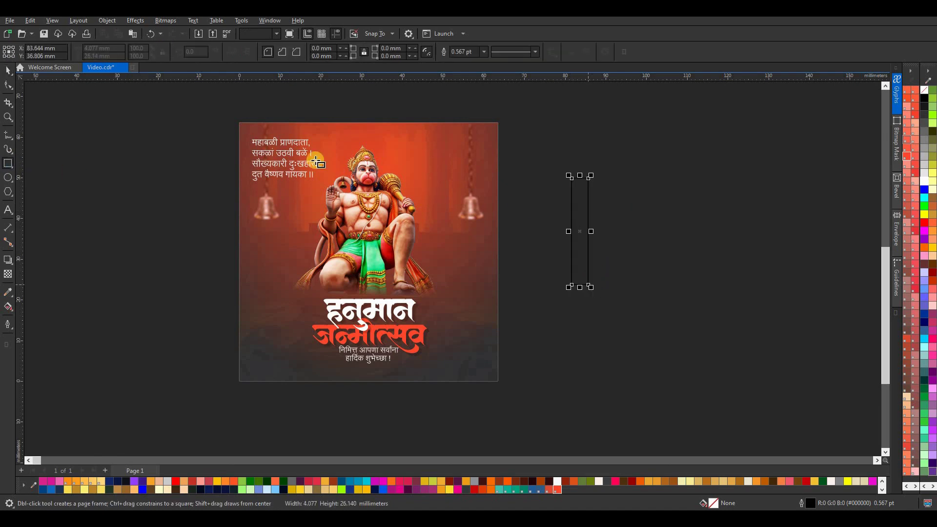
Step: Fill the narrow rectangle with white and remove its outline
click(9, 70)
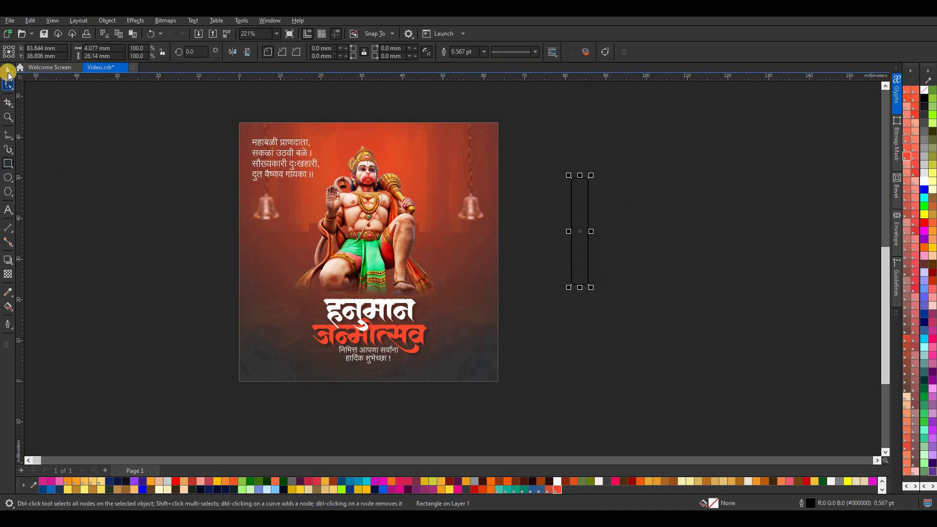
click(923, 183)
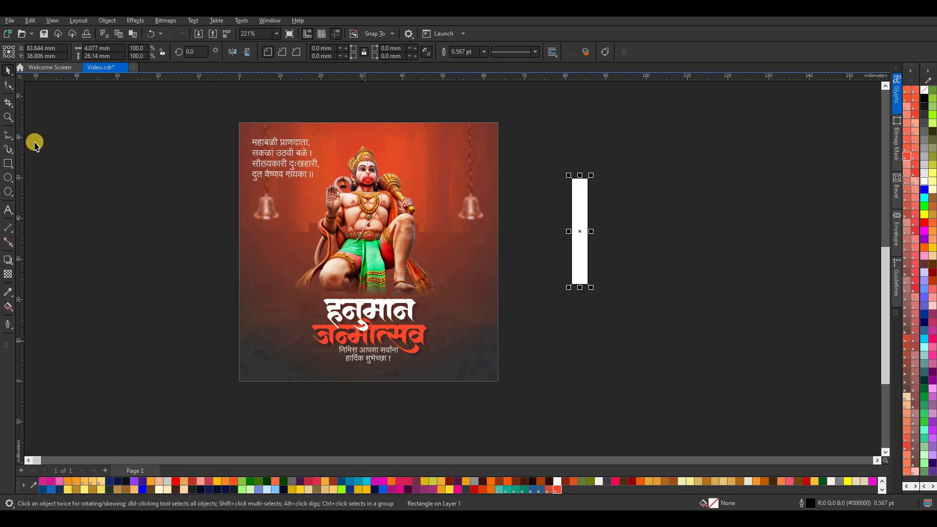
click(881, 485)
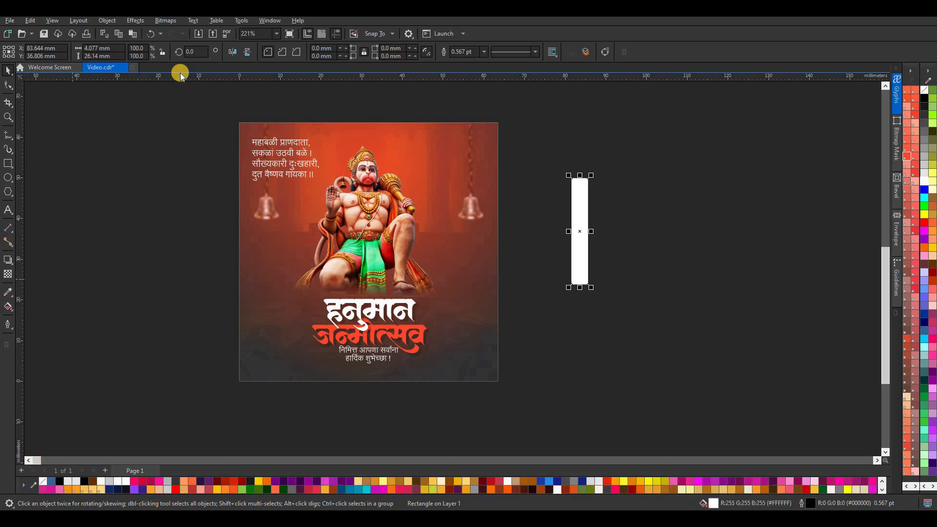
click(132, 268)
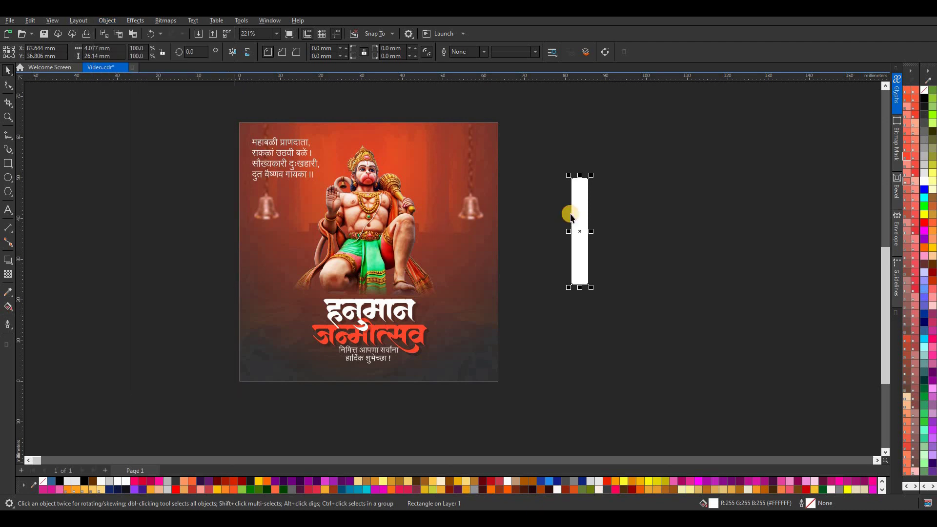
Step: Convert the white rectangle to curves and taper its lower end to a single centred point, forming a wedge
key(F10)
mouse_move(572, 285)
mouse_down()
mouse_move(589, 287)
mouse_move(579, 285)
mouse_up()
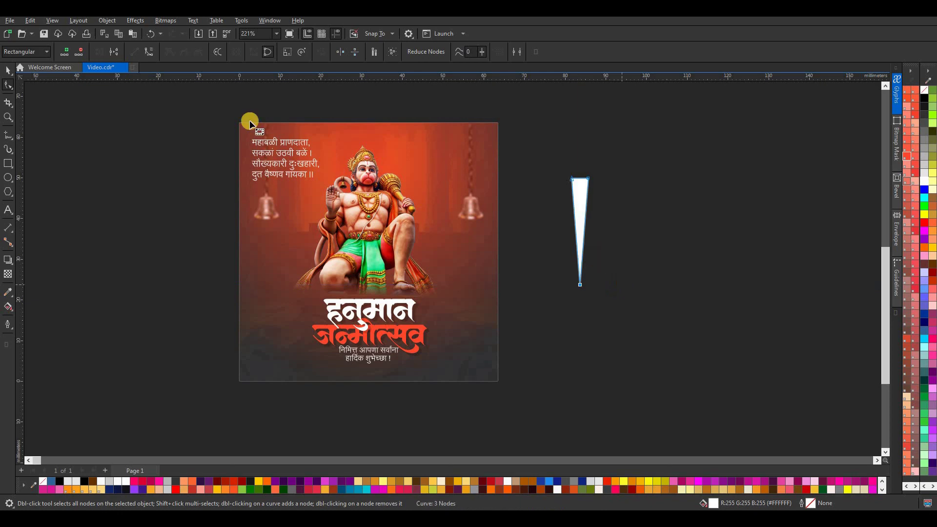
click(8, 69)
Step: Set the wedge's rotation centre at its lower tip and create a copy rotated 15 degrees clockwise
click(582, 233)
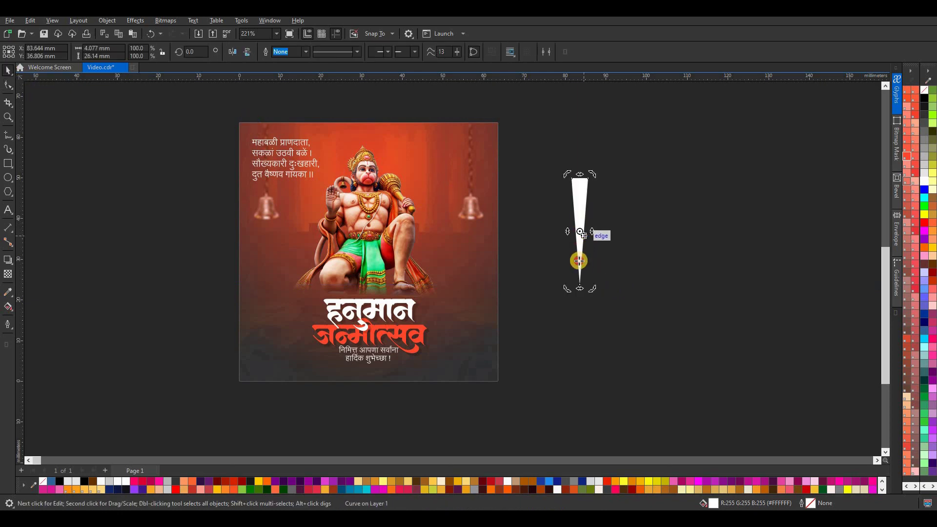
drag(578, 261, 580, 286)
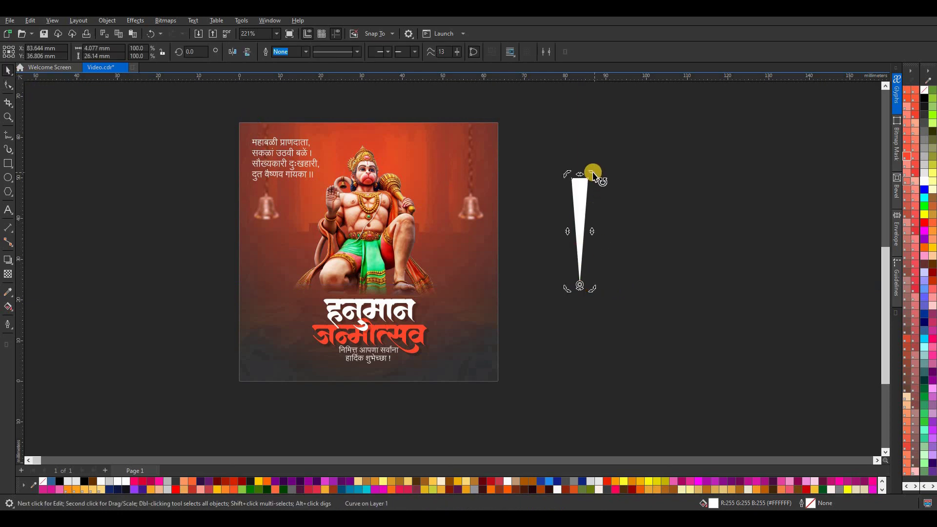
drag(593, 174, 626, 200)
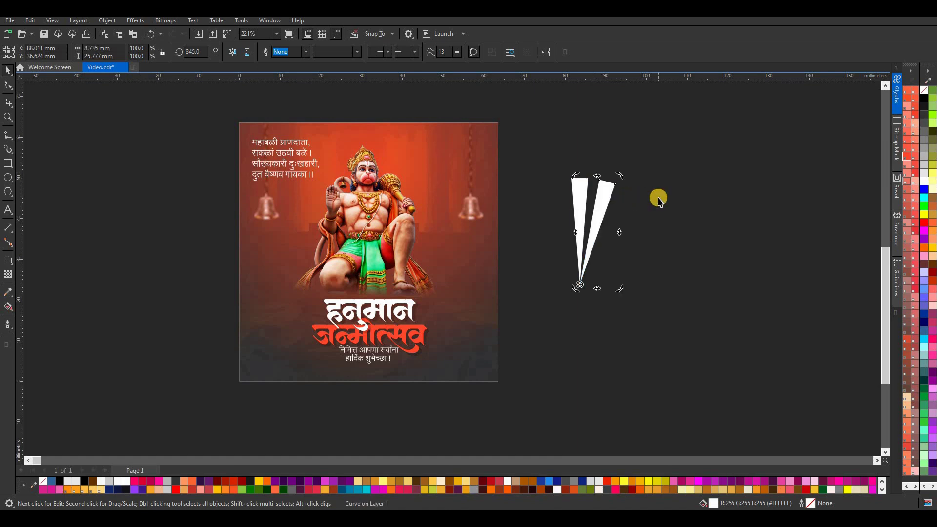
Step: Repeat the 15-degree rotated copy around the shared tip to build a circular sunburst of white rays
key(ctrl+r)
key(ctrl+r)
key(ctrl+r)
key(ctrl+r)
key(ctrl+r)
key(ctrl+r)
key(ctrl+r)
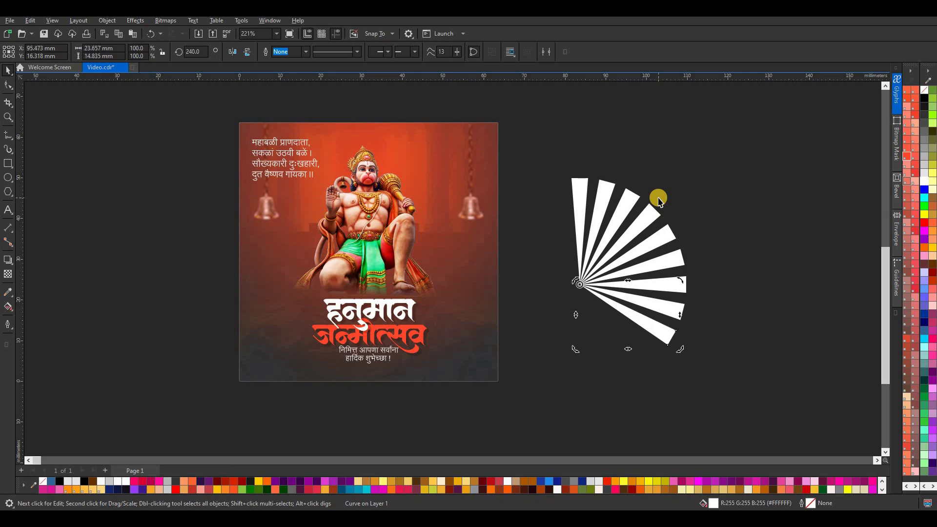
key(ctrl+r)
key(ctrl+r)
key(ctrl+r)
key(ctrl+r)
key(ctrl+r)
key(ctrl+r)
key(ctrl+r)
key(ctrl+r)
key(ctrl+r)
key(ctrl+r)
key(ctrl+r)
key(ctrl+r)
key(ctrl+r)
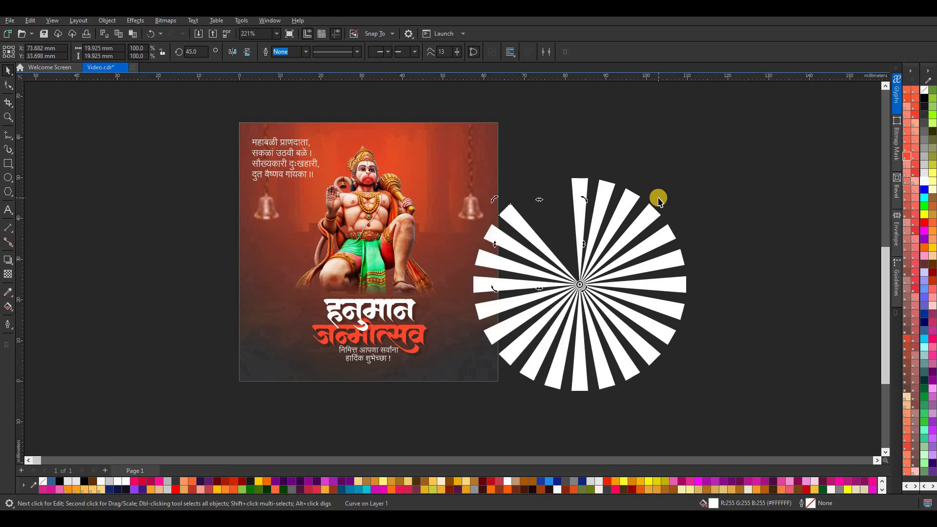
Step: Combine all the rays into one curve beside the poster and scale it to 48.8%, about 25.51 mm across
drag(713, 168, 447, 411)
drag(586, 289, 643, 268)
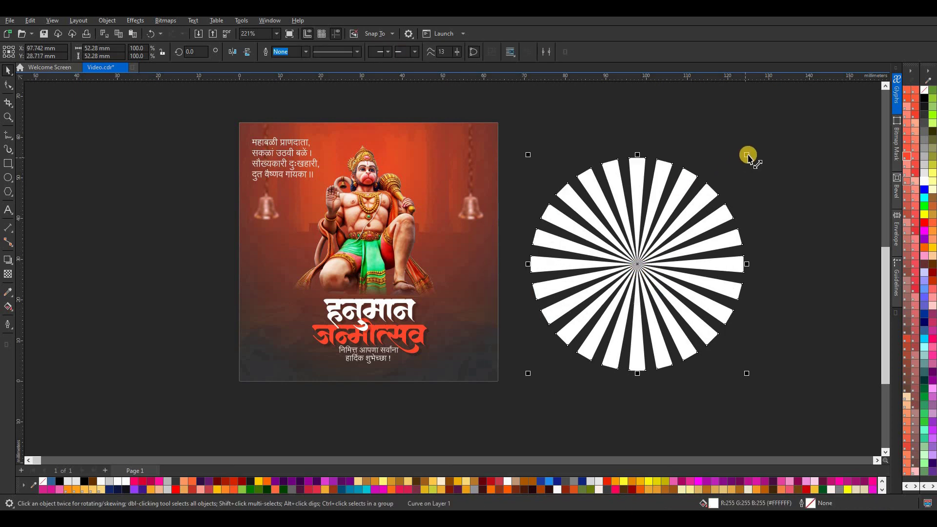
drag(746, 154, 637, 264)
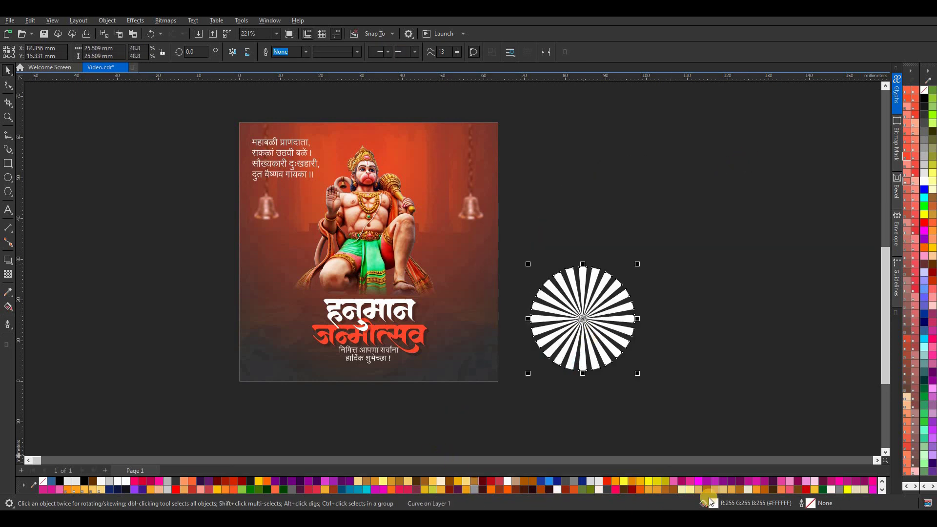
Step: Fill the sunburst with orange-red PANTONE 16-1-7 U and place it with transparency over Hanuman's head at about X 31.14 mm, Y 51.97 mm
click(882, 489)
click(555, 489)
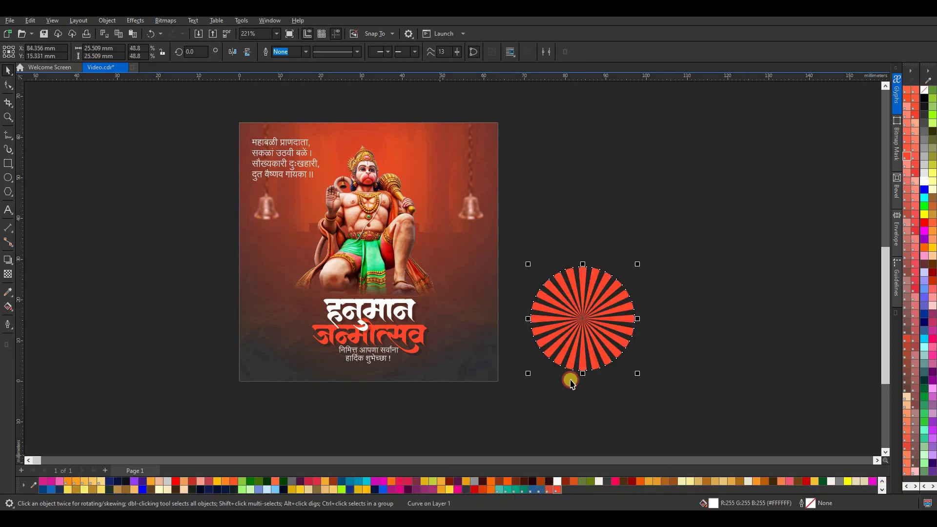
click(8, 274)
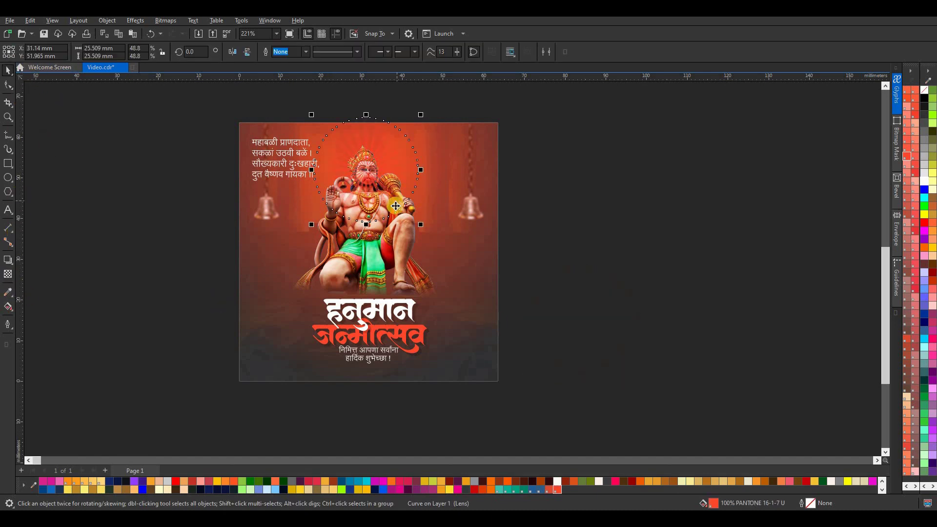
click(556, 490)
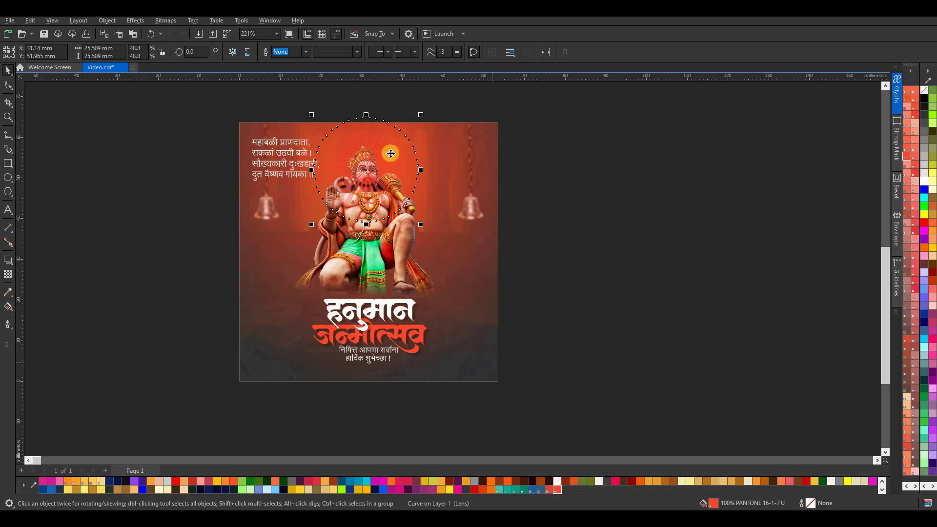
Step: Enlarge the sunburst about its centre to 83%, about 43.37 mm across
scroll(387, 147, up, 2)
drag(481, 298, 479, 298)
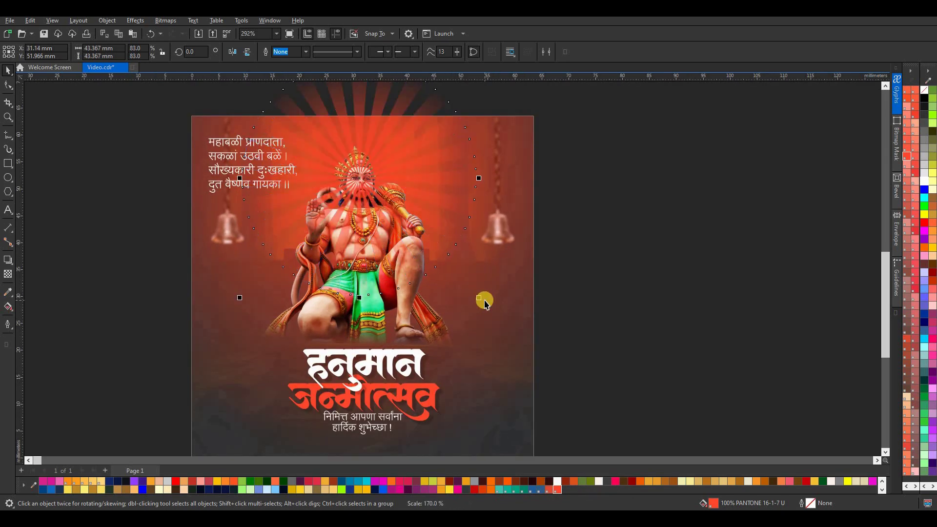
scroll(459, 266, down, 1)
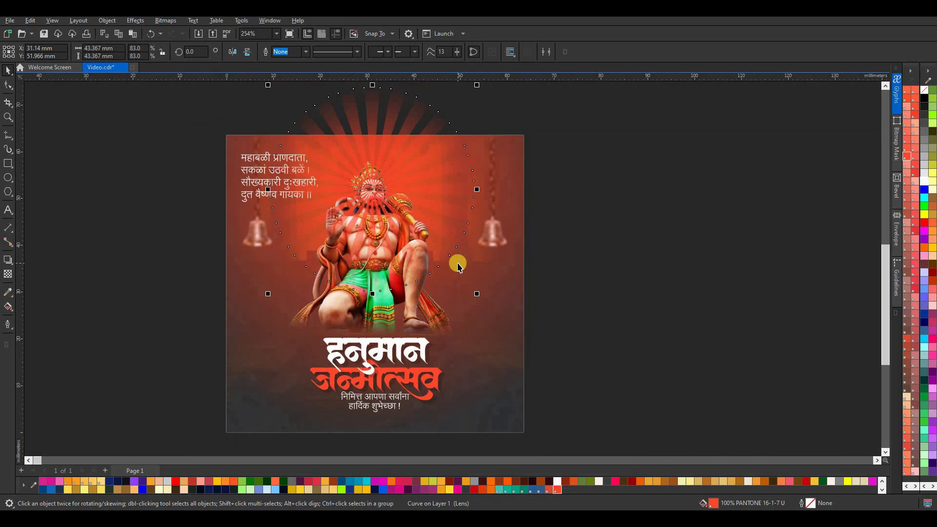
Step: PowerClip the sunburst inside the poster's background rectangle so the rays sit behind Hanuman and stay within the poster edges
right_click(410, 166)
click(443, 224)
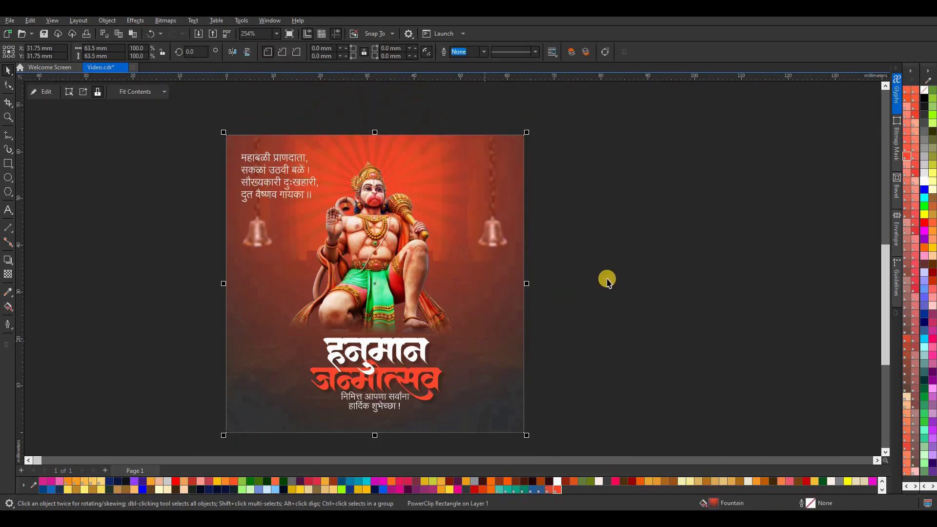
key(Escape)
Step: Shorten the background rectangle's radial fountain fill by moving its dark outer end slightly upward, just above the poster's lower edge
scroll(420, 156, down, 3)
scroll(420, 156, up, 4)
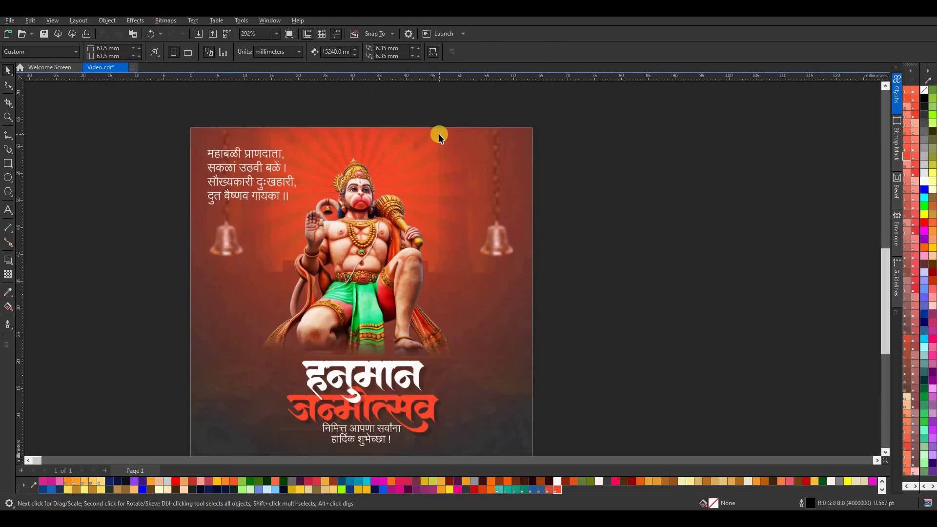
scroll(438, 137, down, 2)
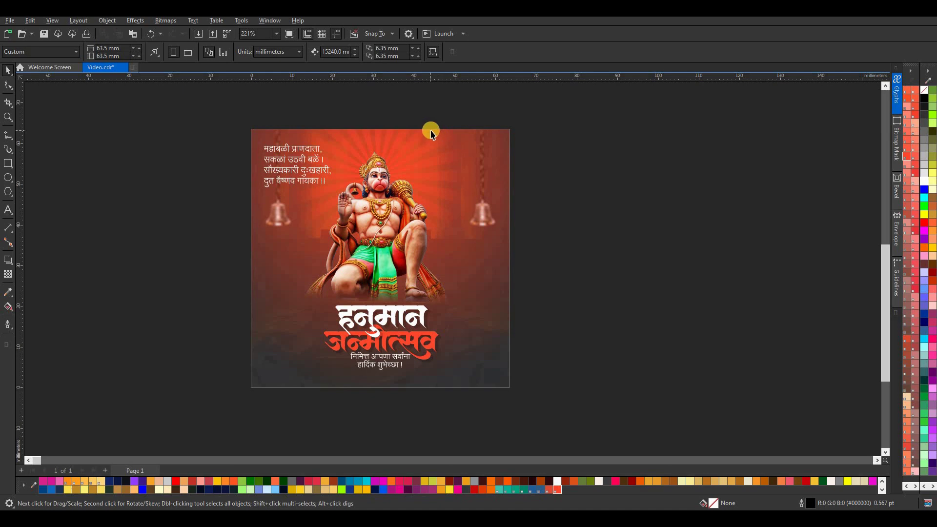
scroll(444, 328, up, 1)
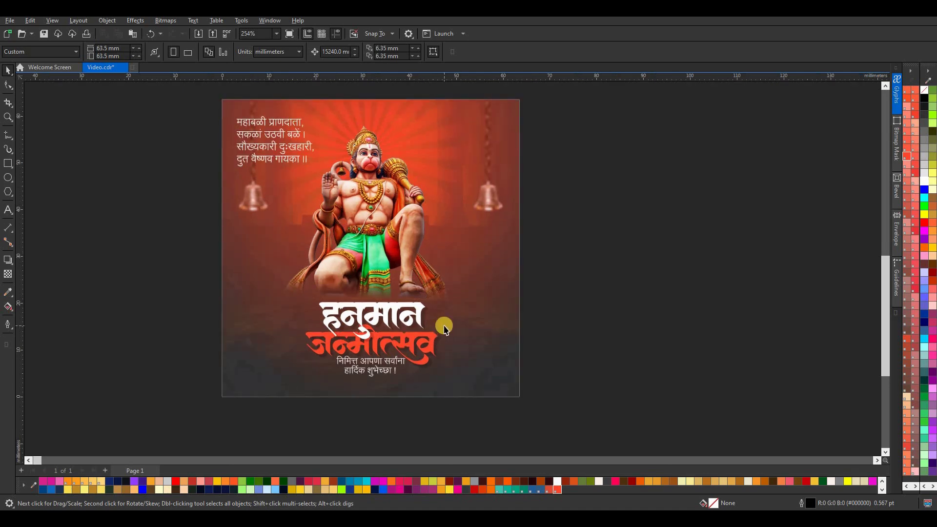
click(482, 362)
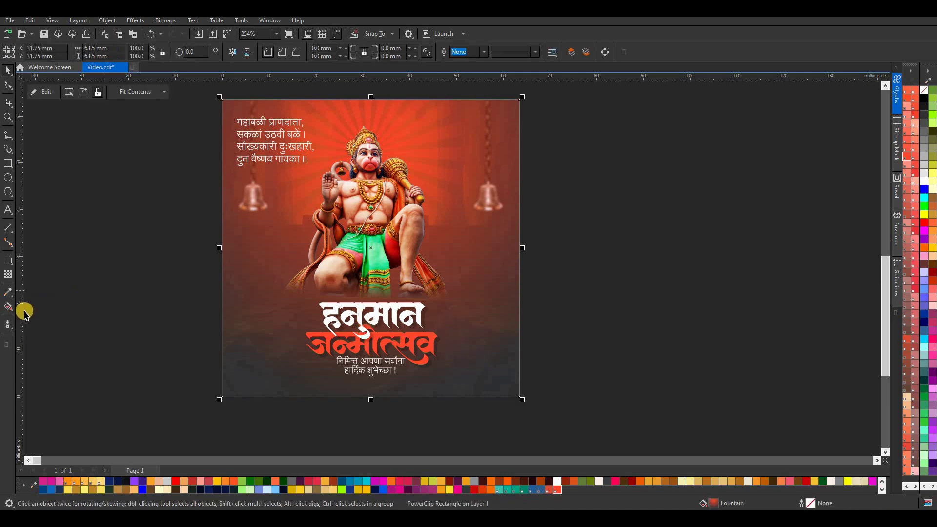
click(8, 307)
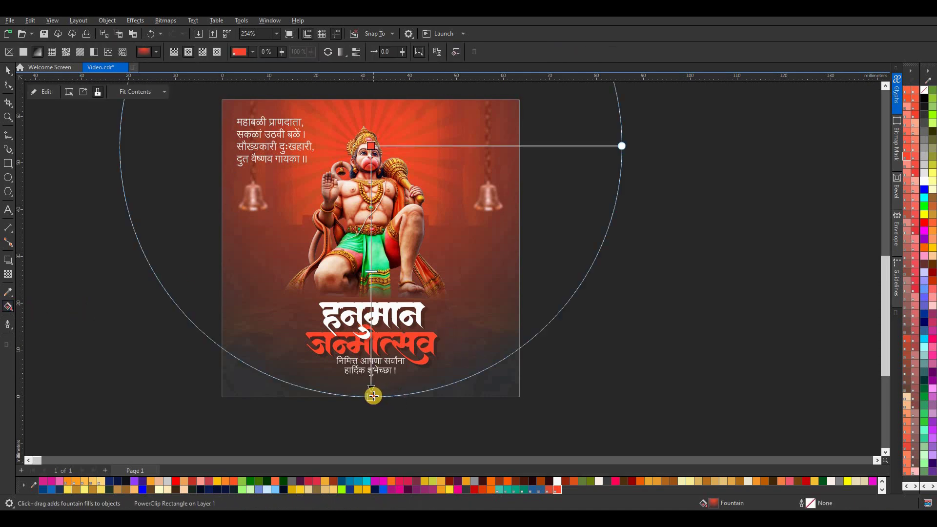
drag(373, 395, 371, 383)
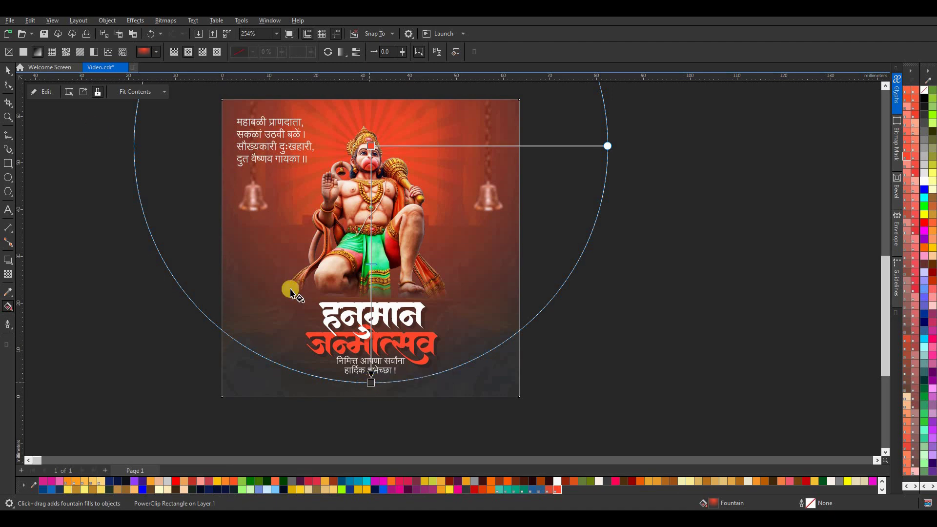
click(8, 70)
click(102, 215)
Step: Enlarge the Hanuman image to 4.6%, about 39.78 by 44.84 mm, and position it at about X 32.10 mm, Y 38.29 mm
scroll(439, 264, down, 2)
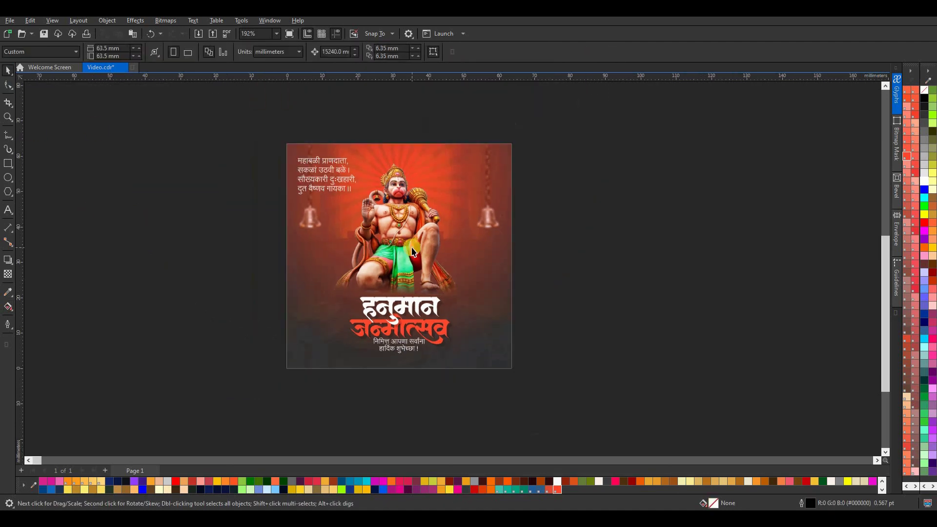
scroll(412, 251, up, 1)
scroll(412, 251, up, 1)
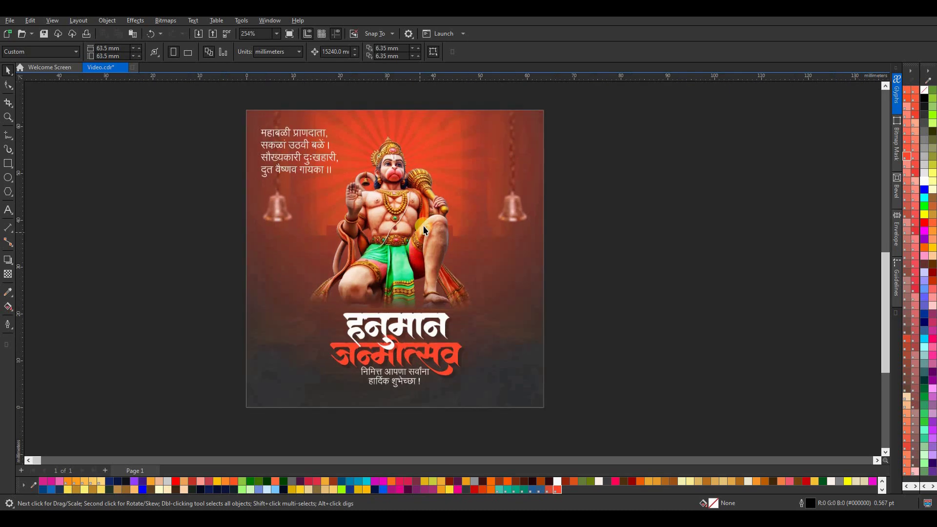
scroll(420, 236, down, 1)
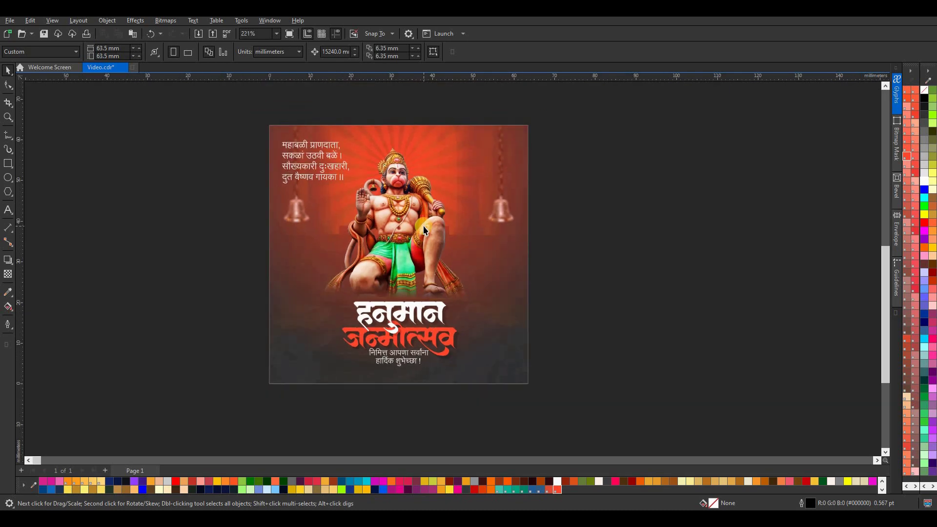
click(338, 167)
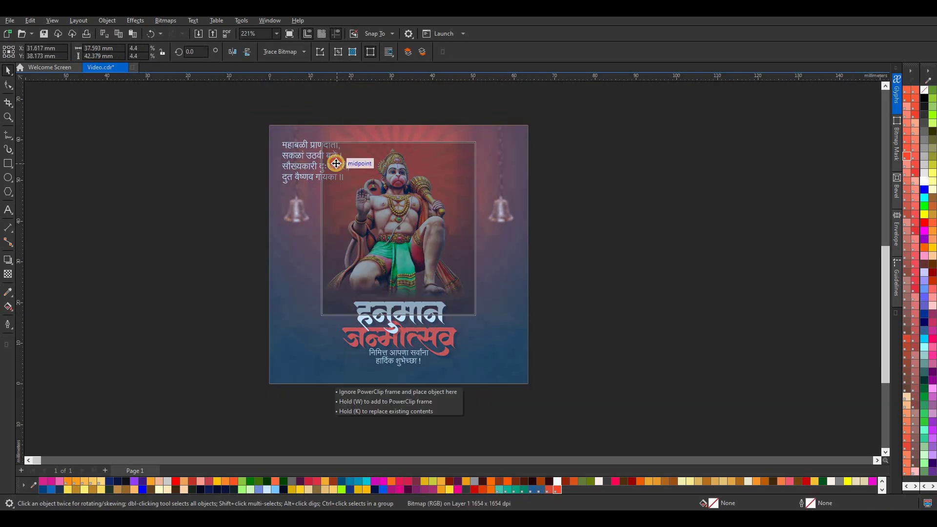
drag(478, 317, 487, 327)
drag(418, 272, 423, 275)
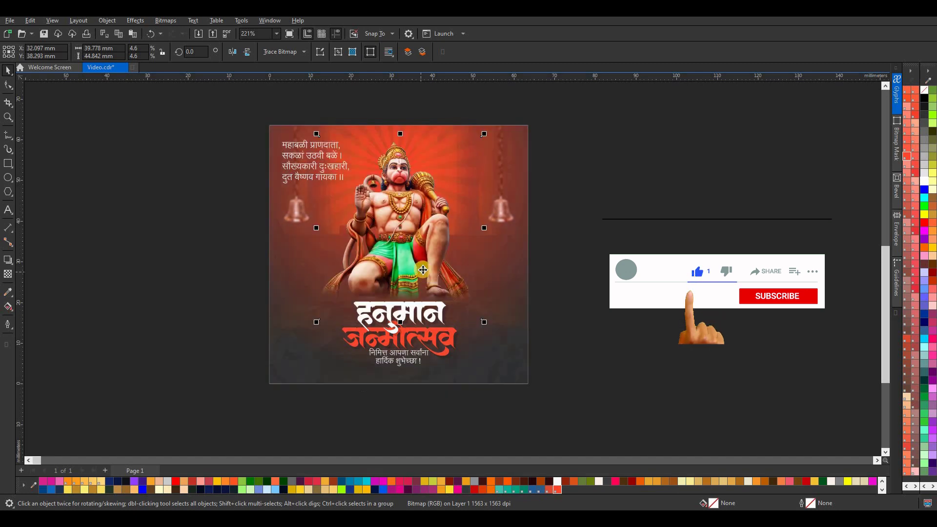
click(578, 205)
scroll(466, 194, down, 2)
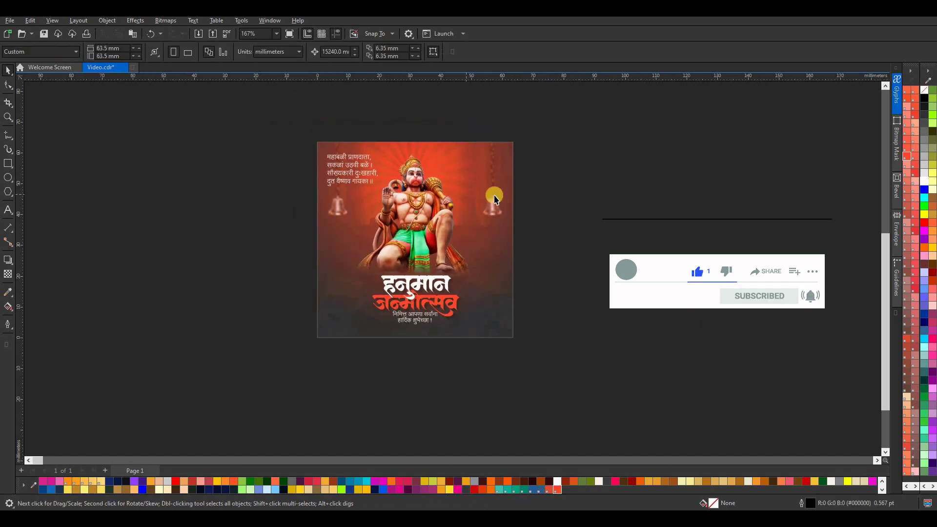
scroll(540, 242, up, 1)
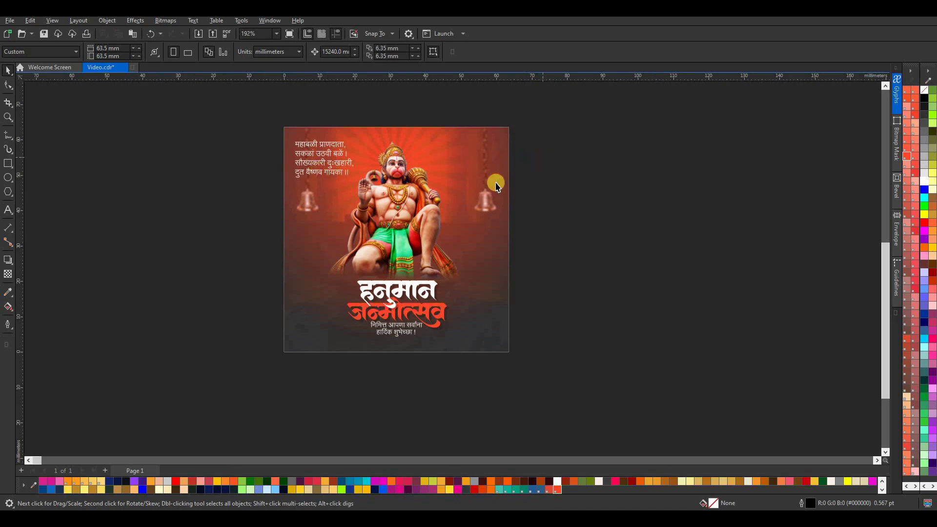
scroll(496, 183, up, 1)
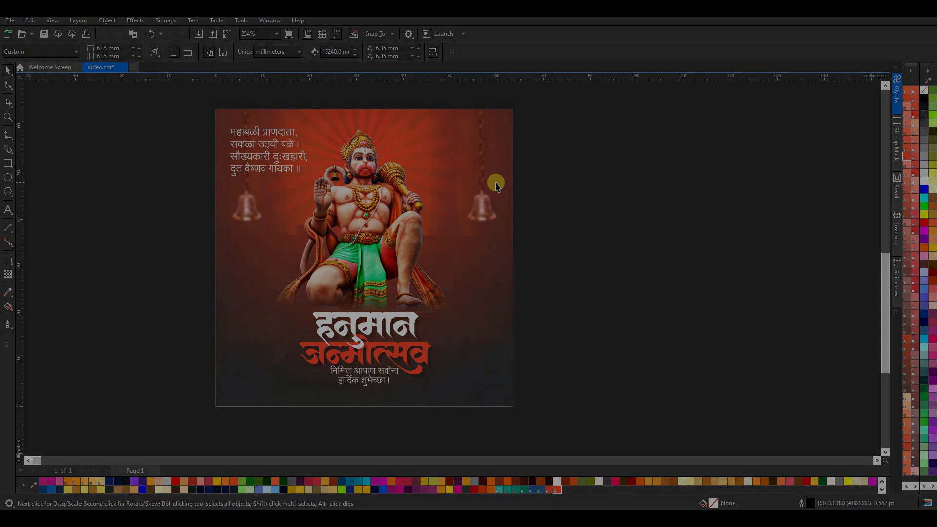